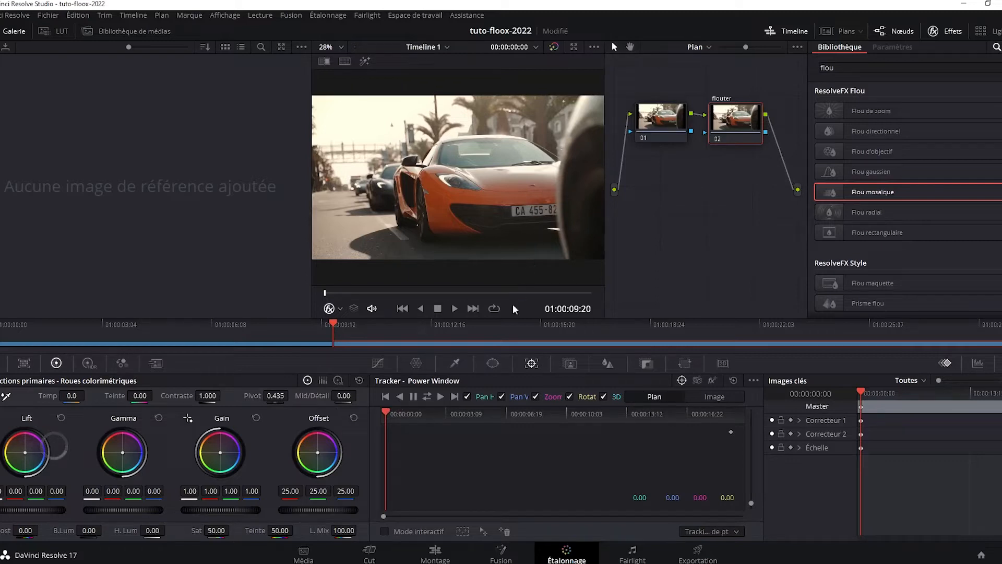
Add a rectangular Power Window on the flouter node and fit its corners around the orange car's licence plate
click(496, 363)
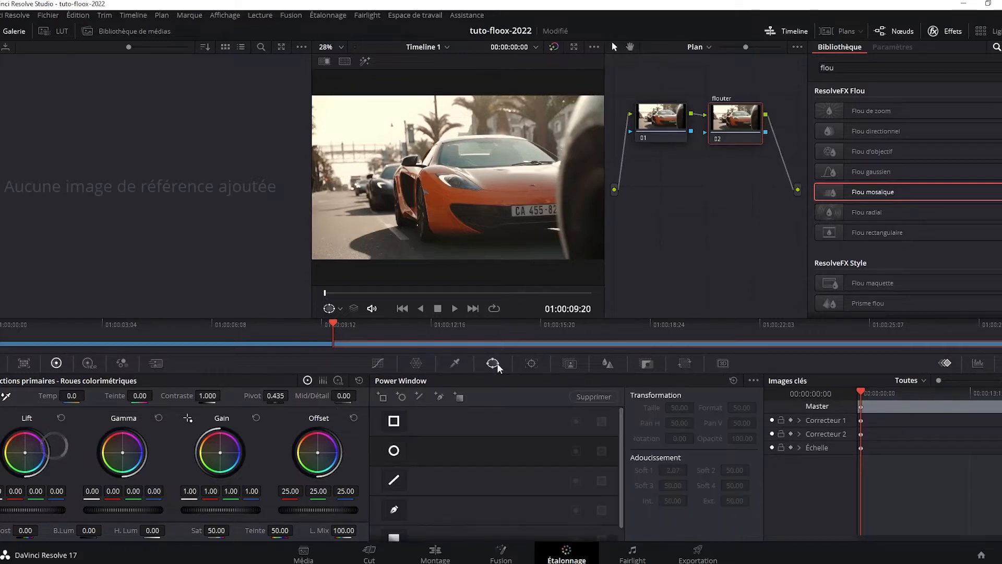
click(393, 422)
drag(472, 182, 539, 219)
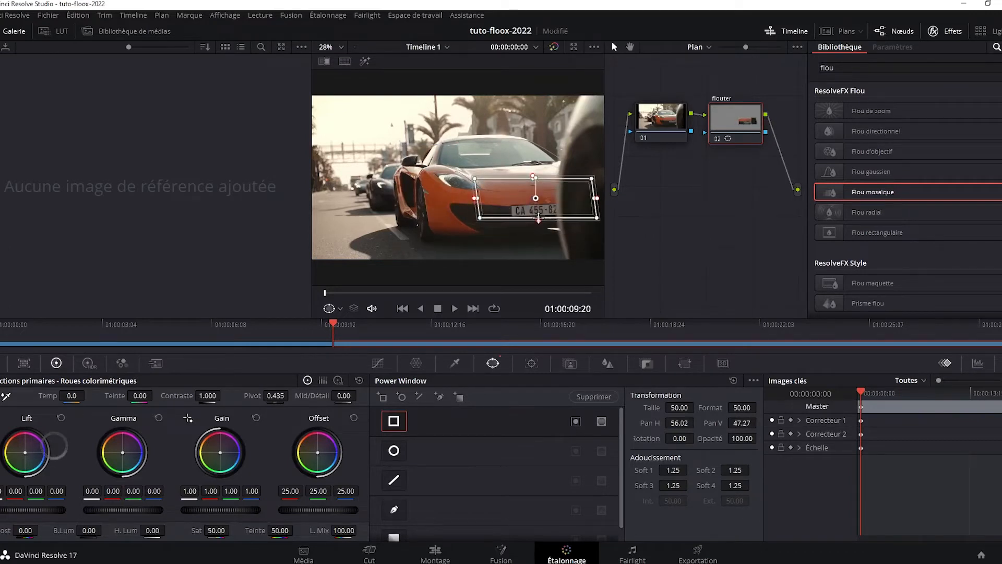
drag(475, 179, 511, 218)
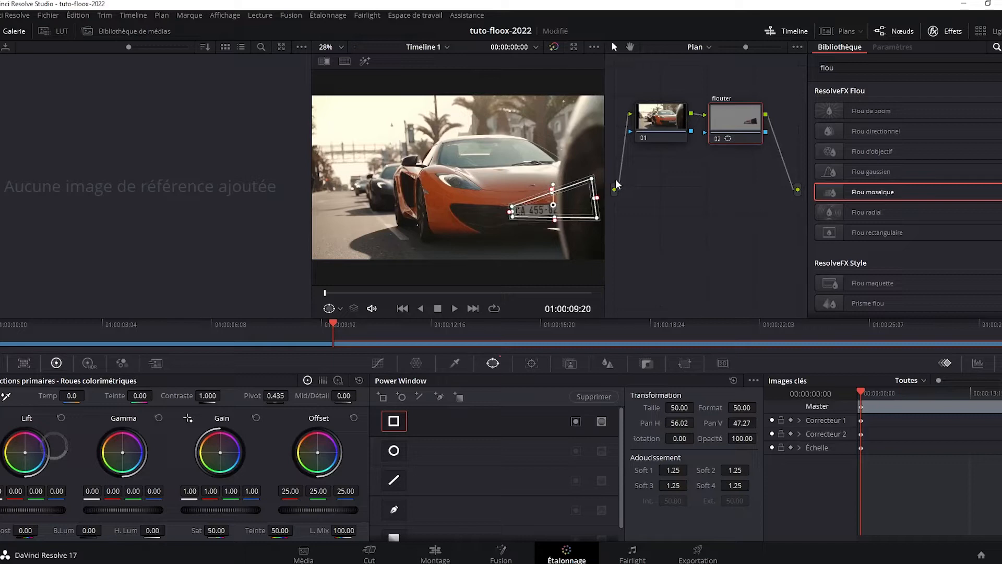
drag(592, 180, 533, 209)
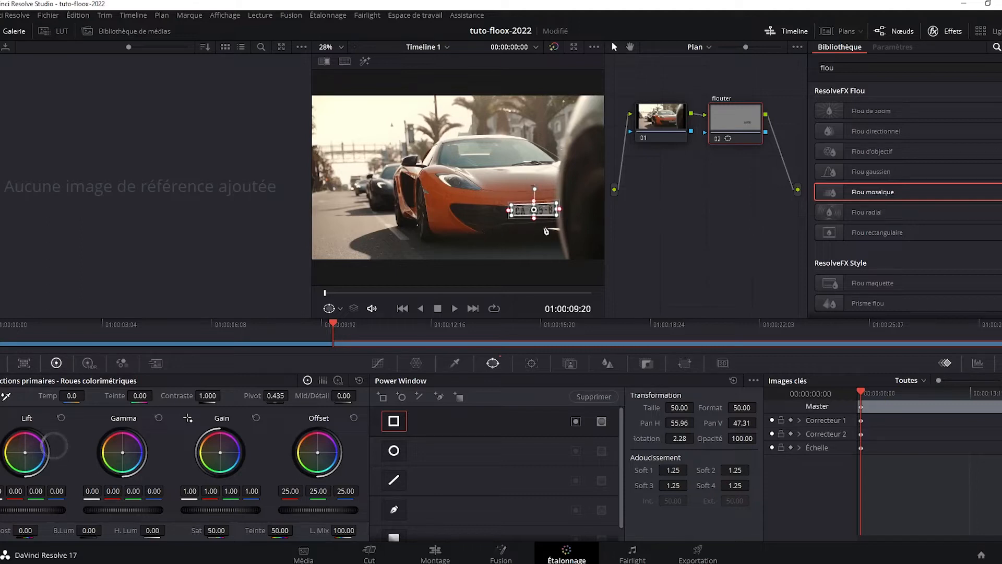
Track the plate window forward through the clip and scrub past the end of the track to check it
click(532, 365)
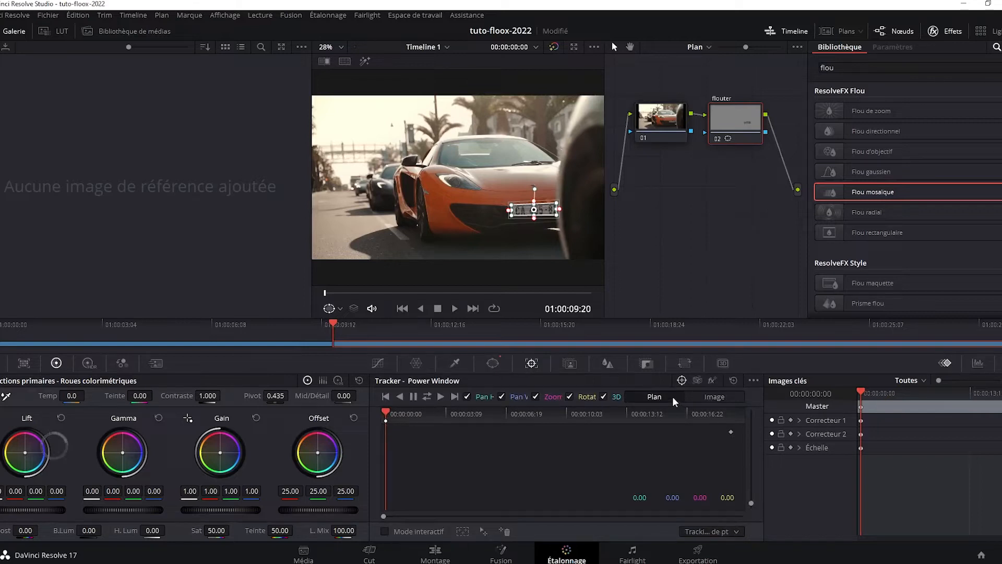
click(441, 395)
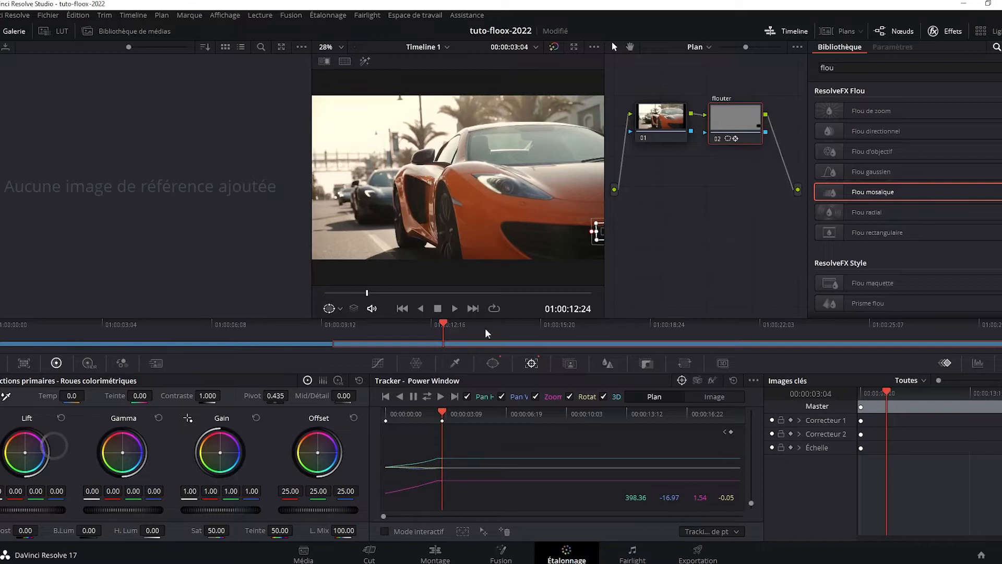
drag(442, 415, 476, 417)
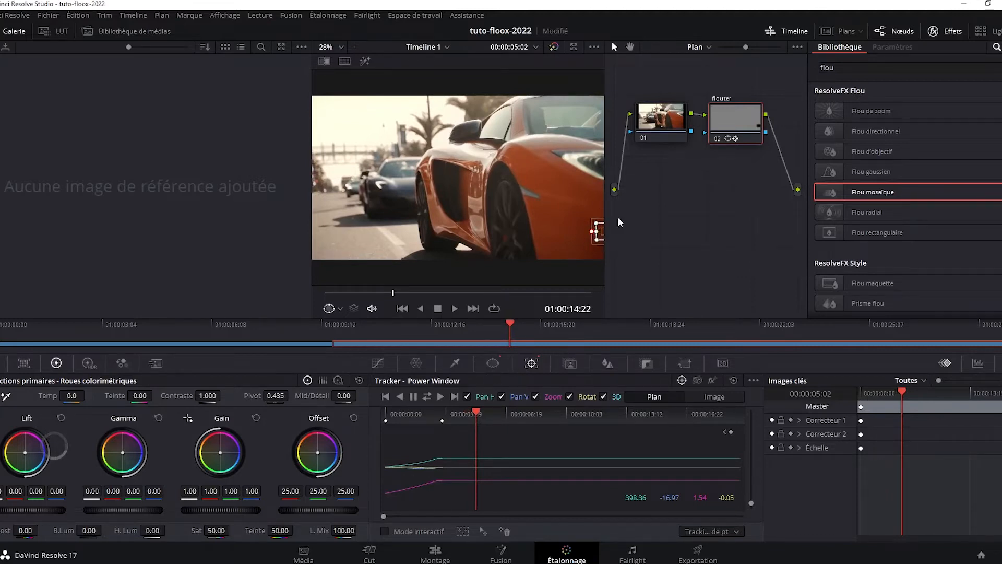
drag(475, 413, 443, 412)
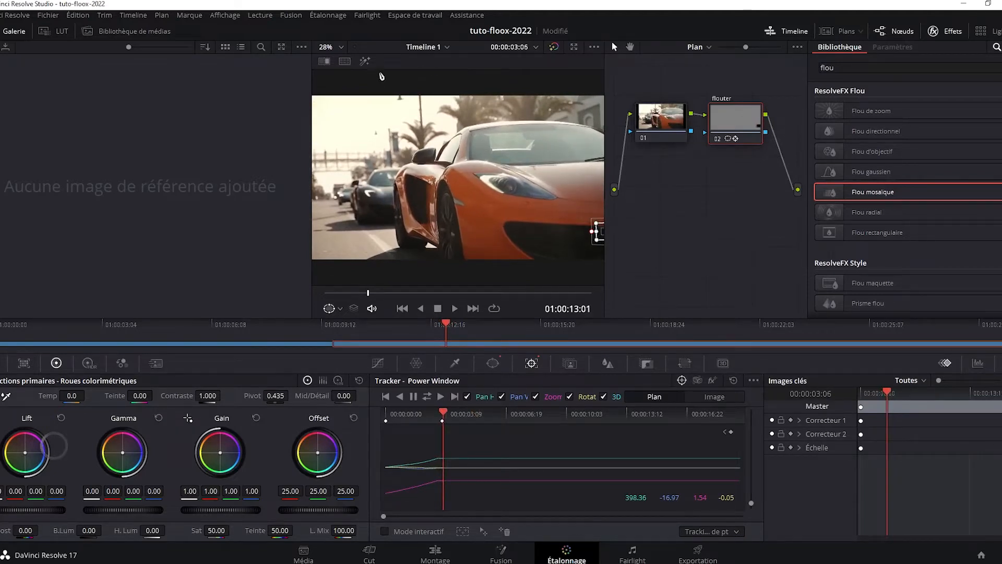
Try tracking the plate window backward and forward again from 00:00:03:13
key(ctrl+s)
drag(441, 411, 443, 412)
key(space)
click(397, 398)
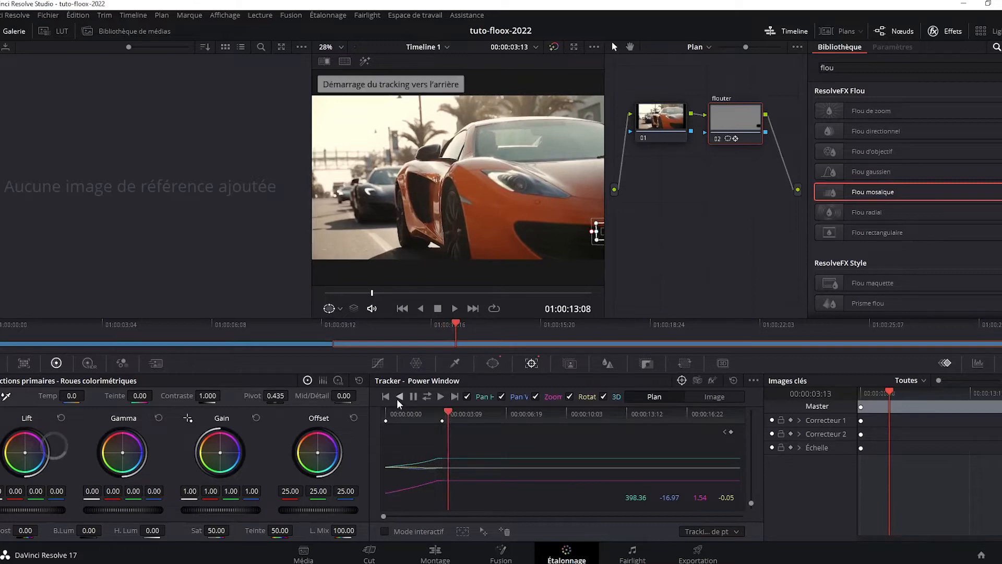
click(438, 397)
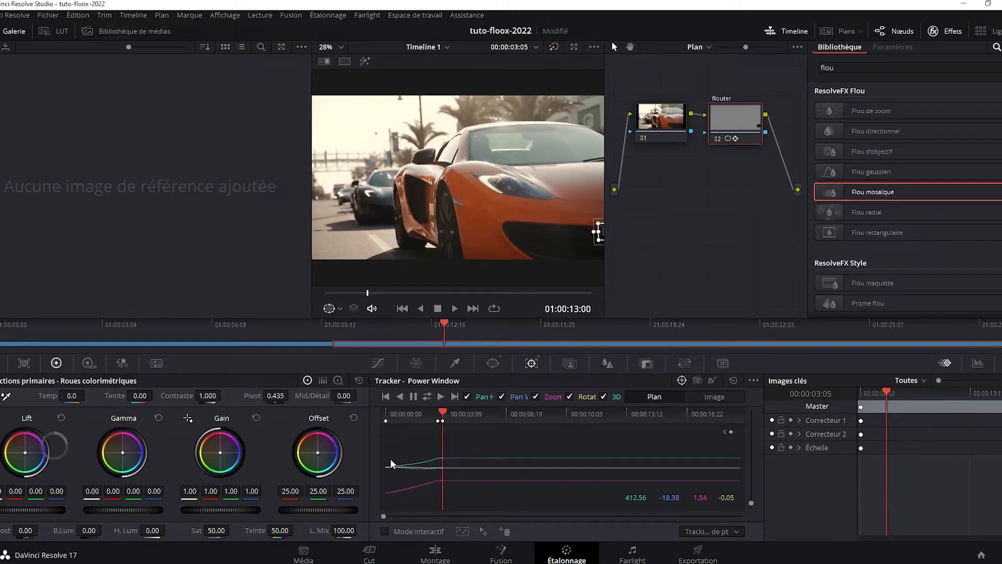
Undo the window tracking and track the plate forward again from the clip's first frame
key(ctrl+z)
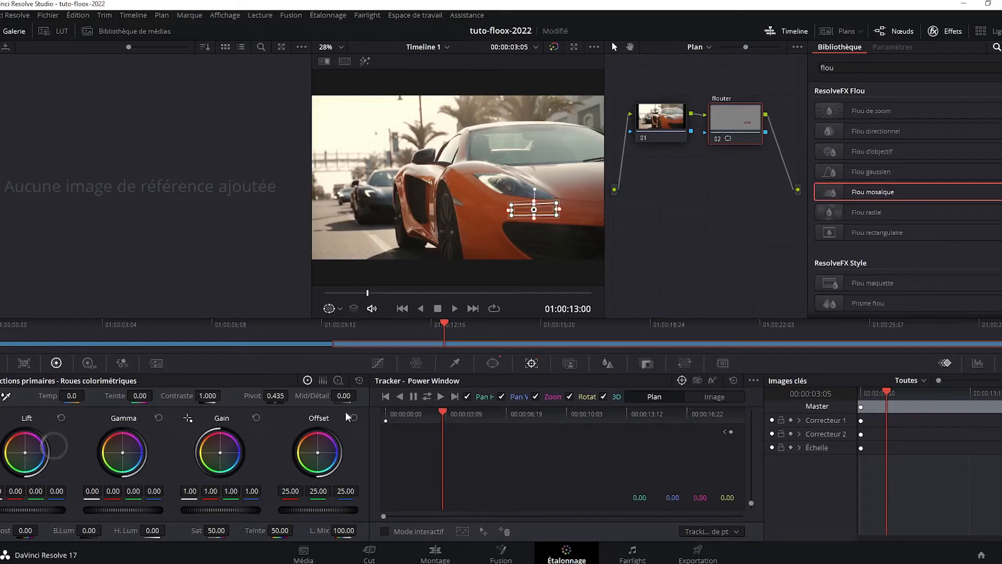
key(ctrl+z)
drag(443, 411, 279, 417)
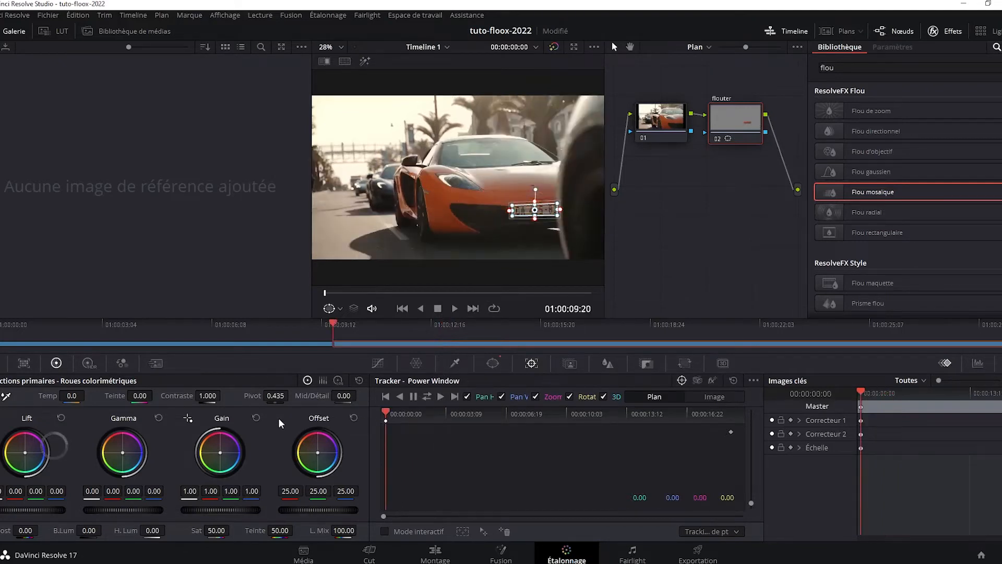
click(440, 399)
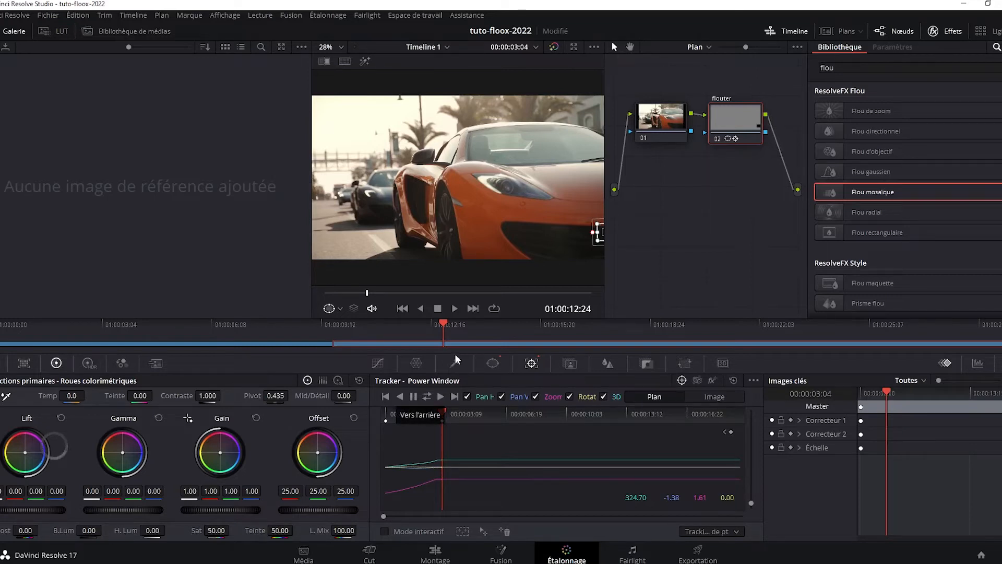
With the tracker in Image mode at 00:00:03:05 and the viewer at 12.5%, move the window completely outside the picture, beside the front bumper
click(719, 398)
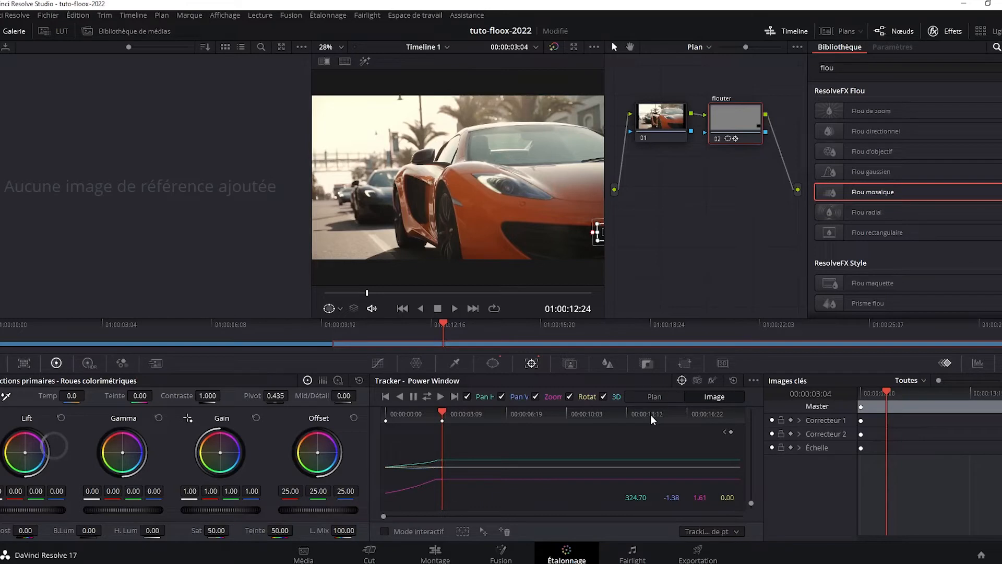
key(Right)
key(Left)
key(Left)
key(Right)
key(Right)
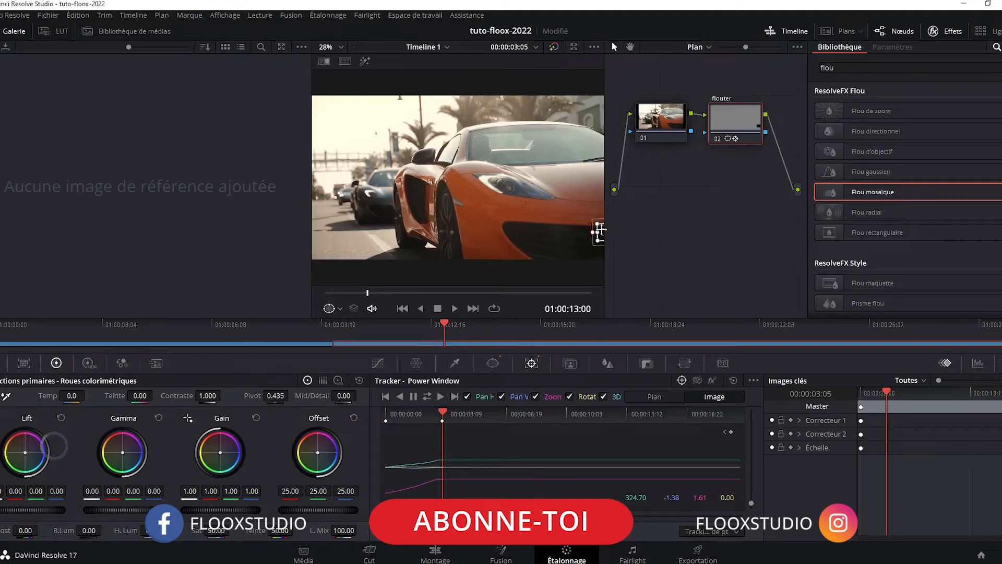
click(340, 47)
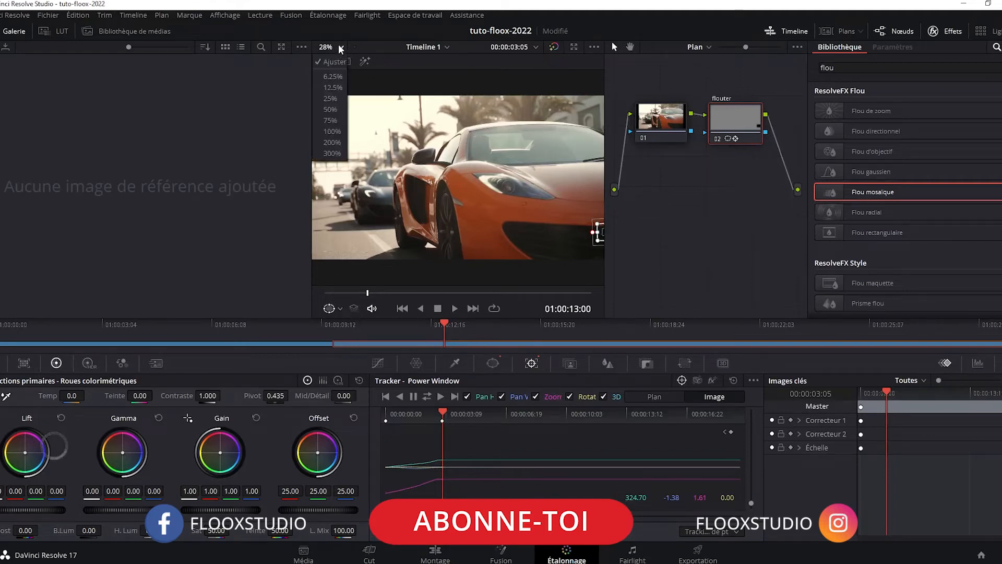
click(337, 87)
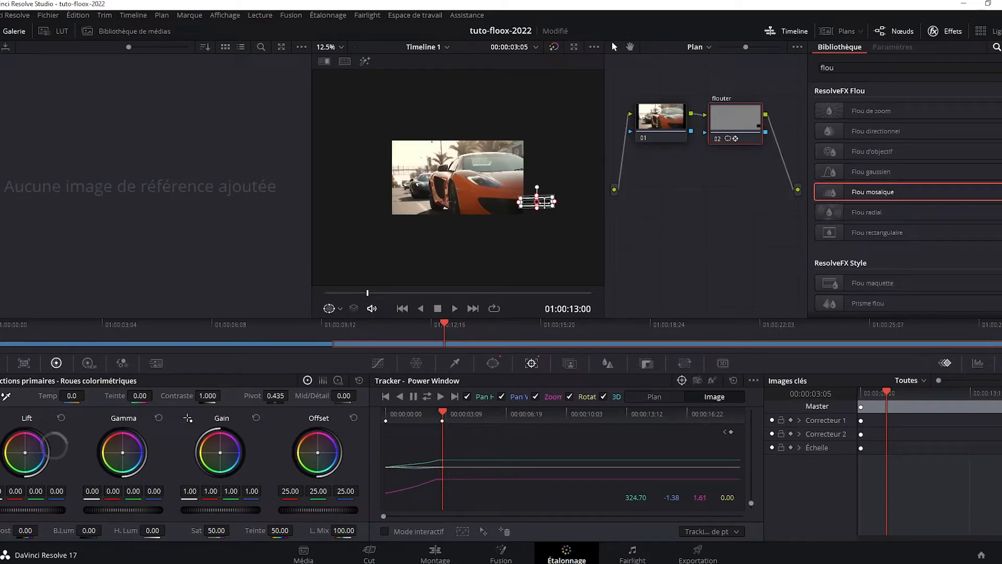
drag(543, 203, 550, 203)
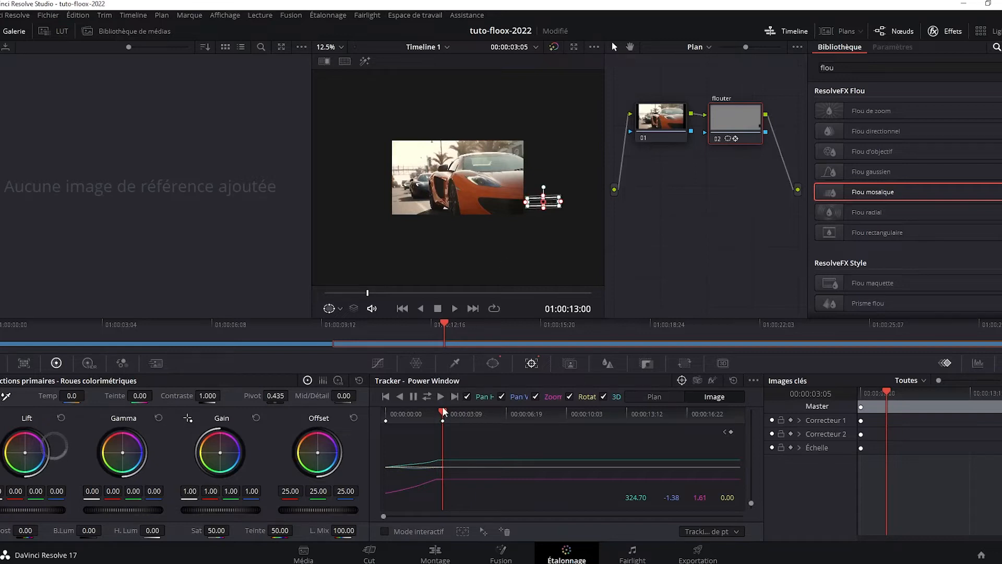
Try nudging the window farther outside the picture at the clip's last frame, 00:00:19:20, and undo the move
key(space)
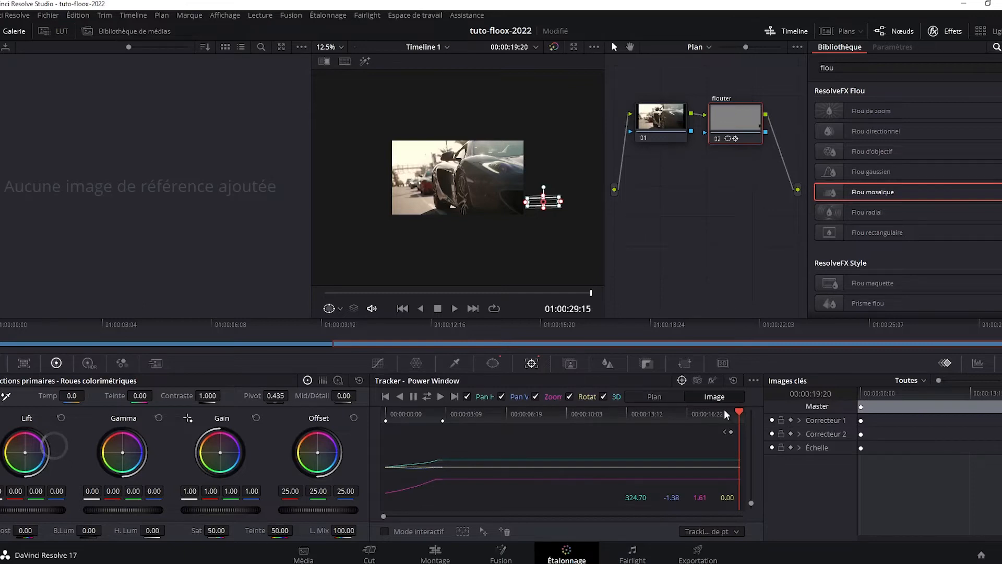
drag(551, 202, 553, 203)
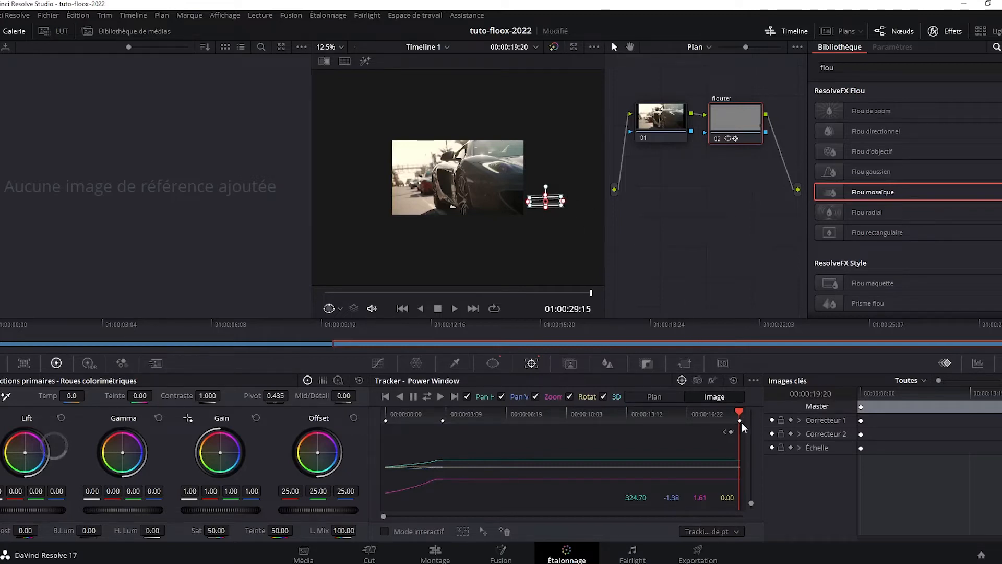
key(ctrl+z)
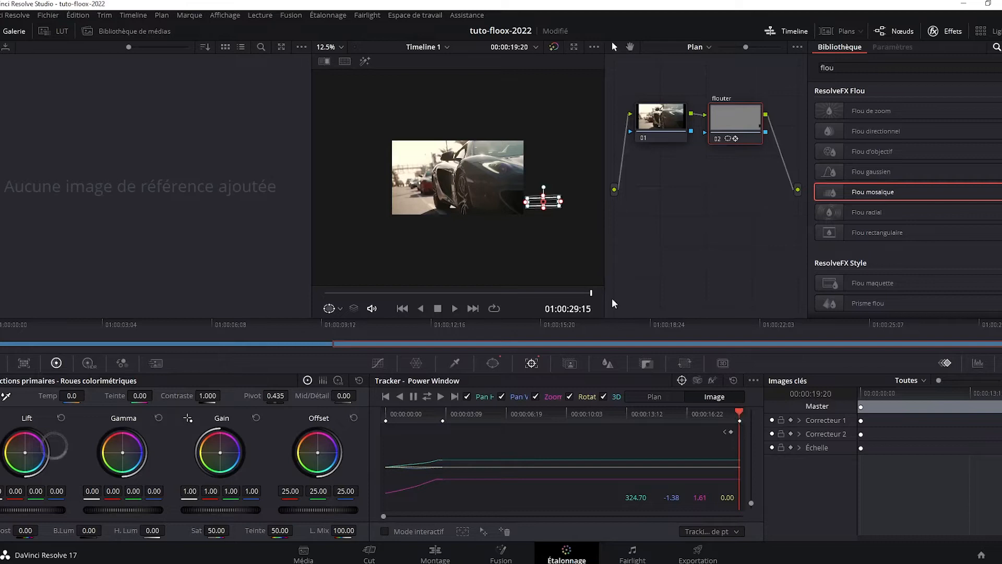
Return to the clip's first frame, set the tracker back to Plan mode and save the project
drag(741, 410, 371, 413)
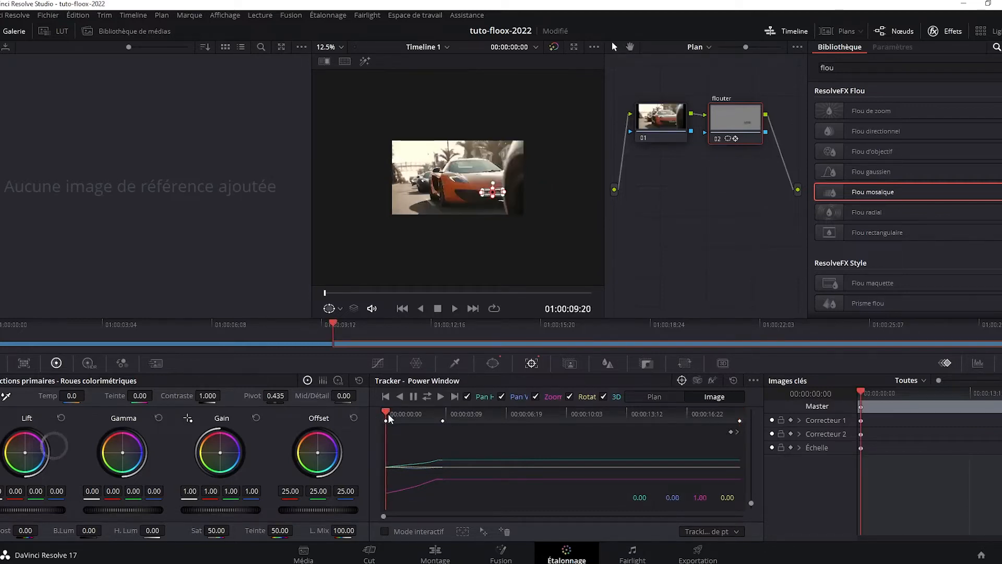
click(644, 397)
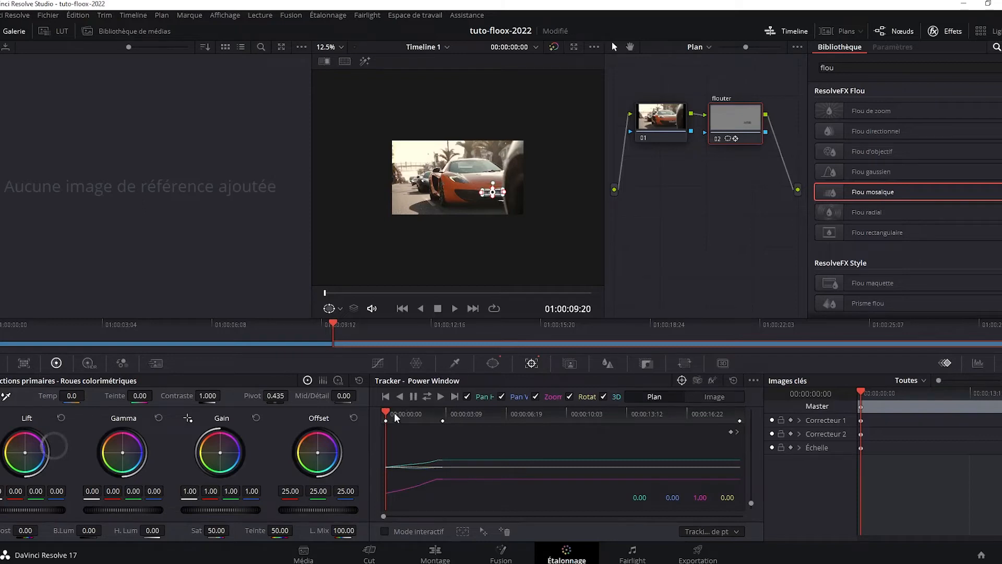
key(ctrl+s)
Set the tracker to Image mode and, at 00:00:03:07, move the window back inside the picture onto the orange car's bumper
drag(386, 413, 444, 412)
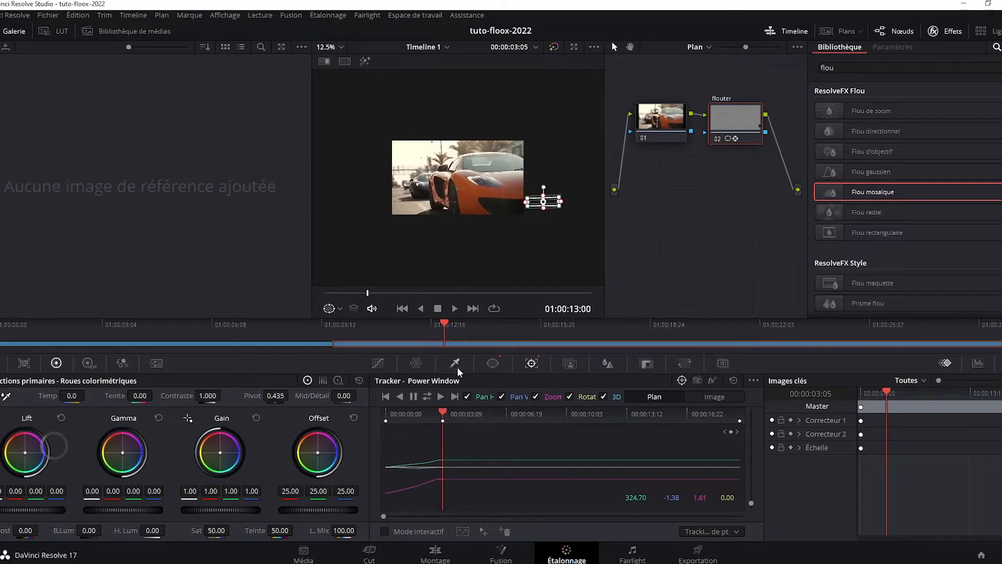
click(721, 398)
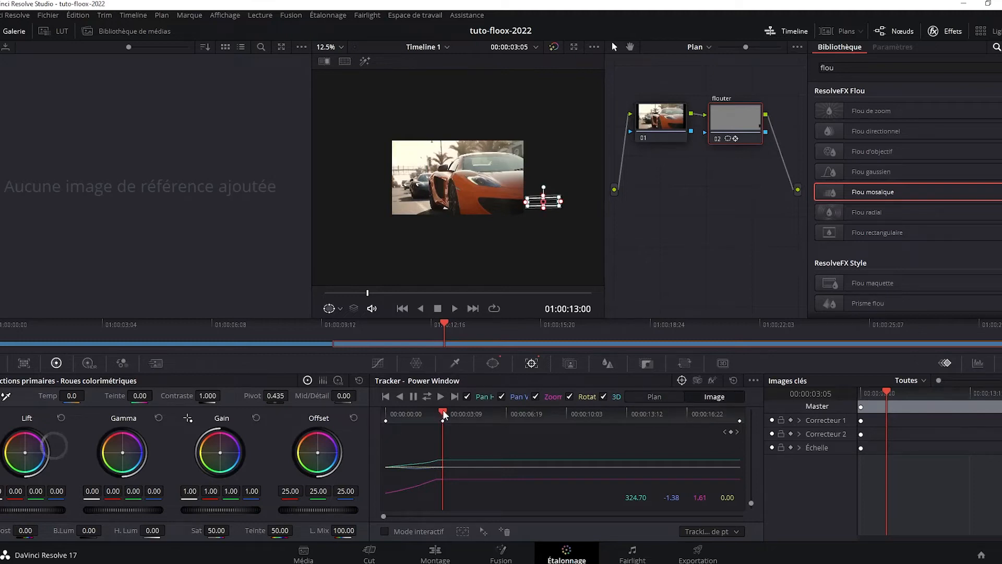
key(Right)
key(Right)
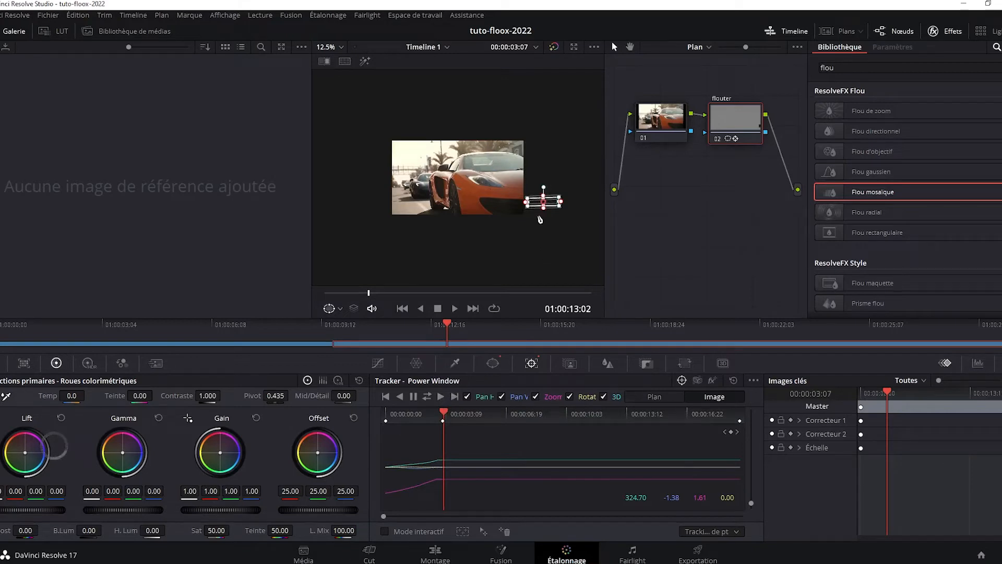
drag(537, 203, 487, 200)
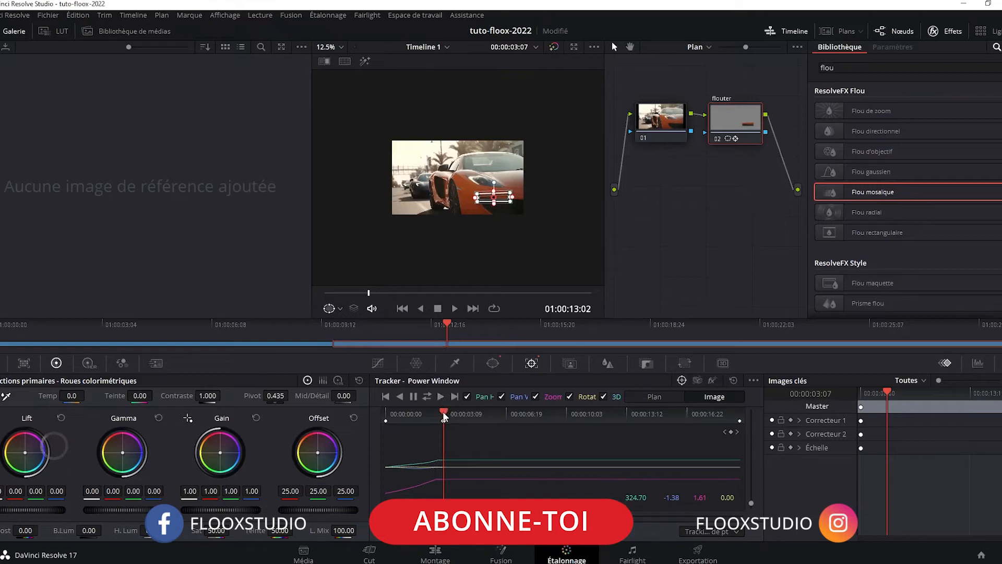
At 00:00:03:08, move the window back outside the picture and scrub through the clip to review the window keyframes
key(Right)
key(Right)
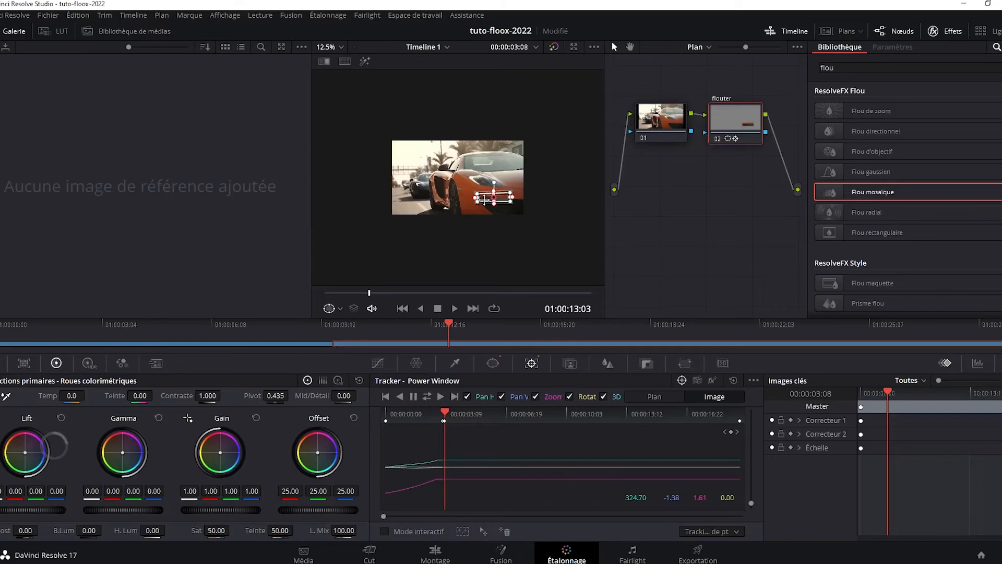
drag(484, 199, 538, 198)
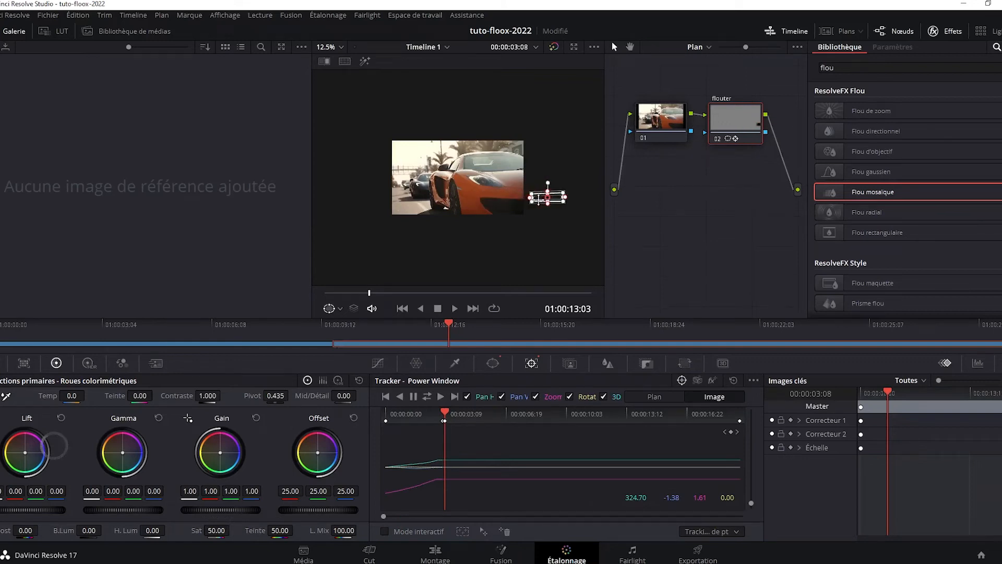
drag(445, 415, 449, 412)
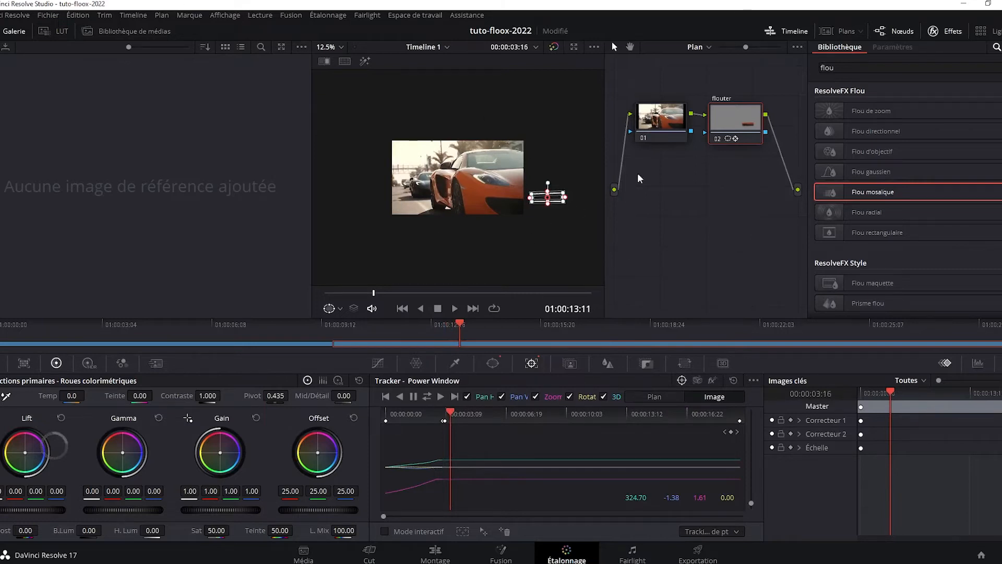
drag(450, 415, 333, 412)
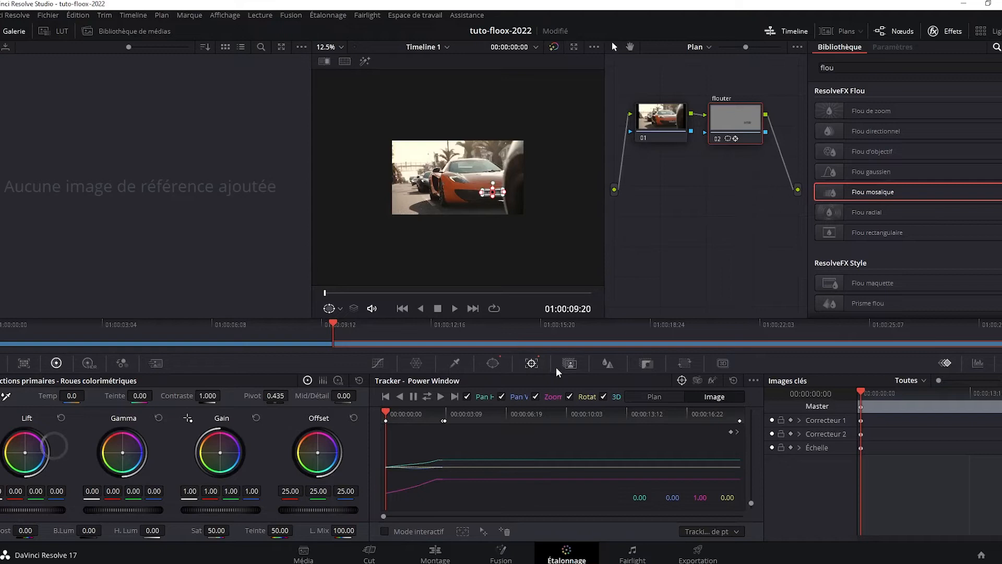
Try lowering the blur radius of the flouter node to 0.32 and scale the viewer image to fit
click(607, 362)
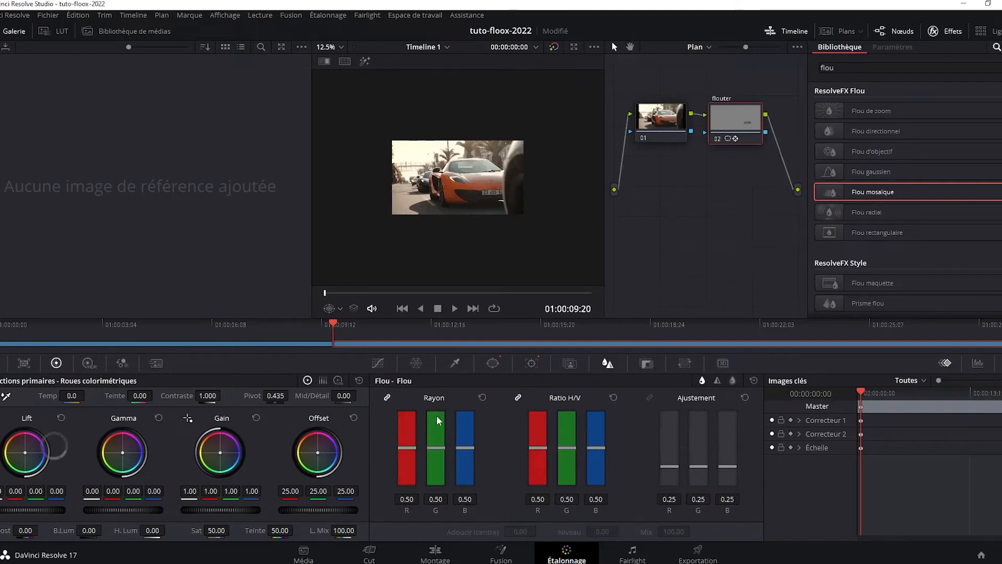
mouse_move(415, 452)
mouse_down()
mouse_move(406, 446)
mouse_move(407, 467)
mouse_move(412, 397)
mouse_move(412, 465)
mouse_up()
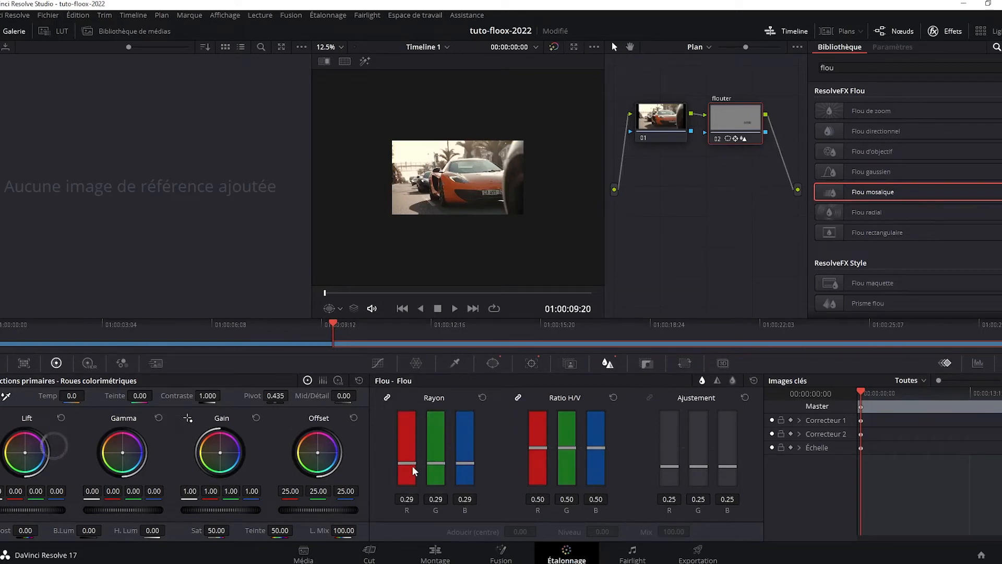
mouse_move(413, 466)
mouse_down()
mouse_move(409, 444)
mouse_move(411, 467)
mouse_up()
click(344, 46)
click(332, 66)
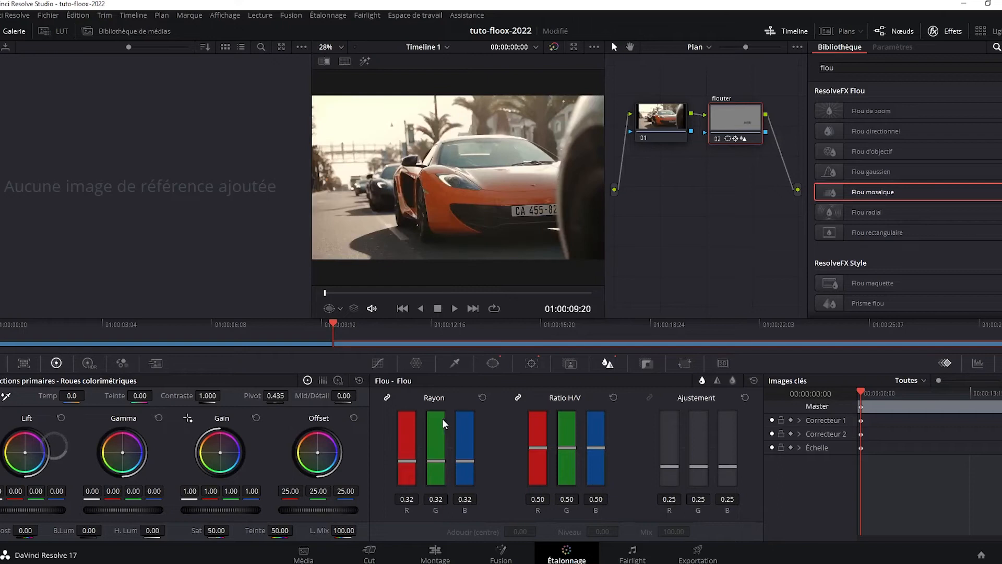
Try raising the linked blur radius to 0.52 and reset all three channels to 0.50
mouse_move(416, 460)
mouse_down()
mouse_move(407, 436)
mouse_move(407, 446)
mouse_up()
click(406, 498)
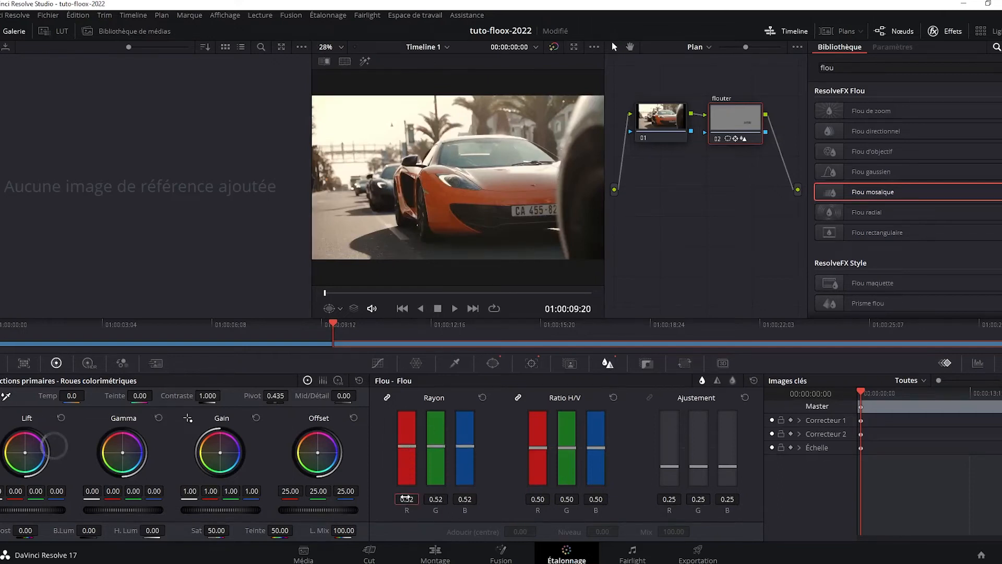
double_click(405, 514)
double_click(438, 509)
double_click(464, 509)
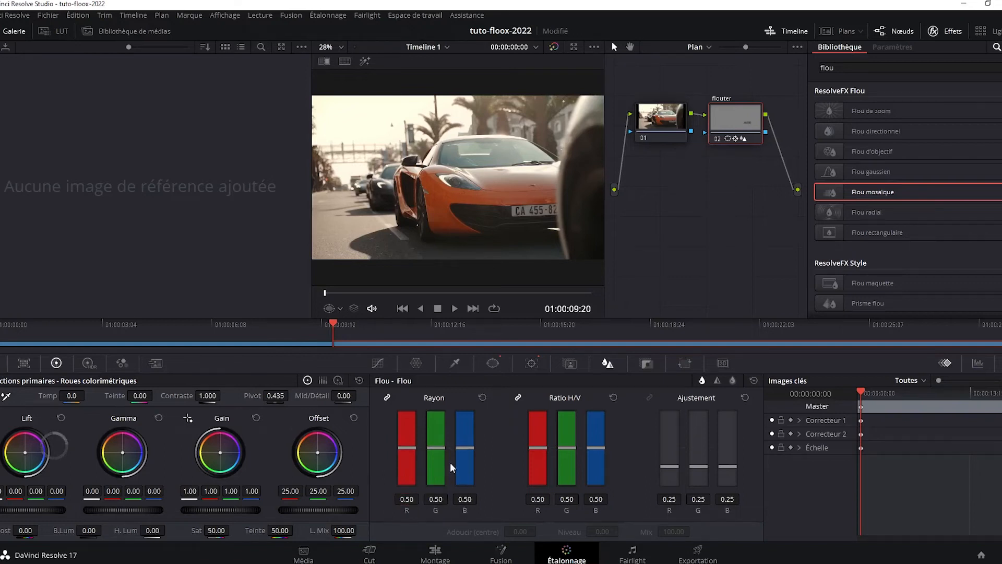
Raise the linked blur radius to 1.01 on all channels and turn off the highlight view
drag(410, 447, 414, 409)
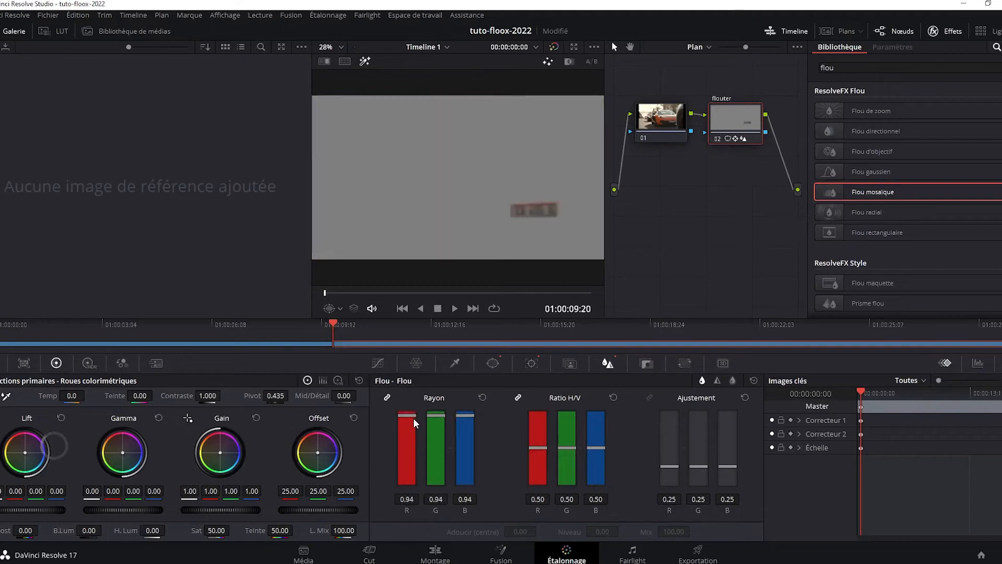
mouse_move(410, 416)
mouse_down()
mouse_move(403, 424)
mouse_move(412, 397)
mouse_up()
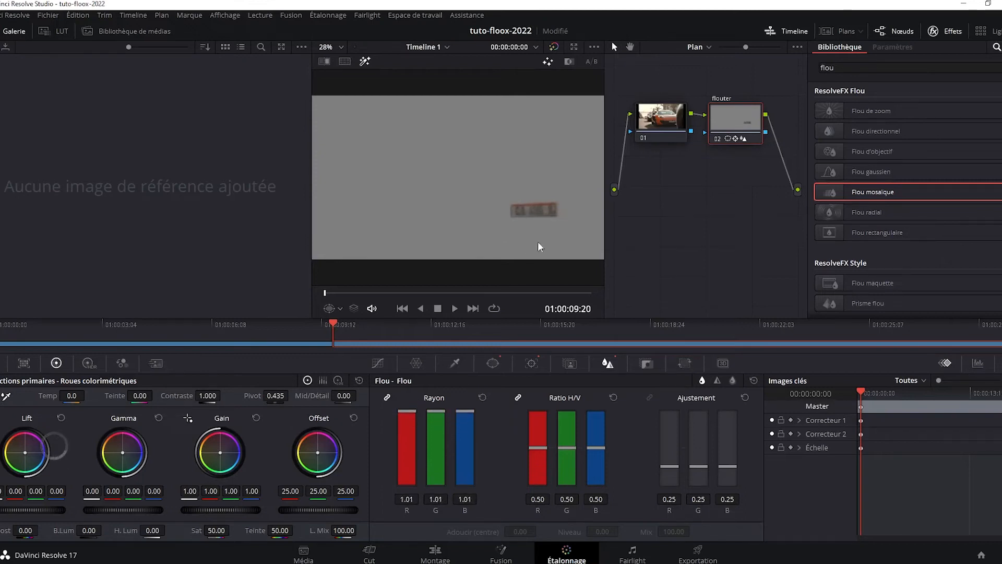
key(shift+h)
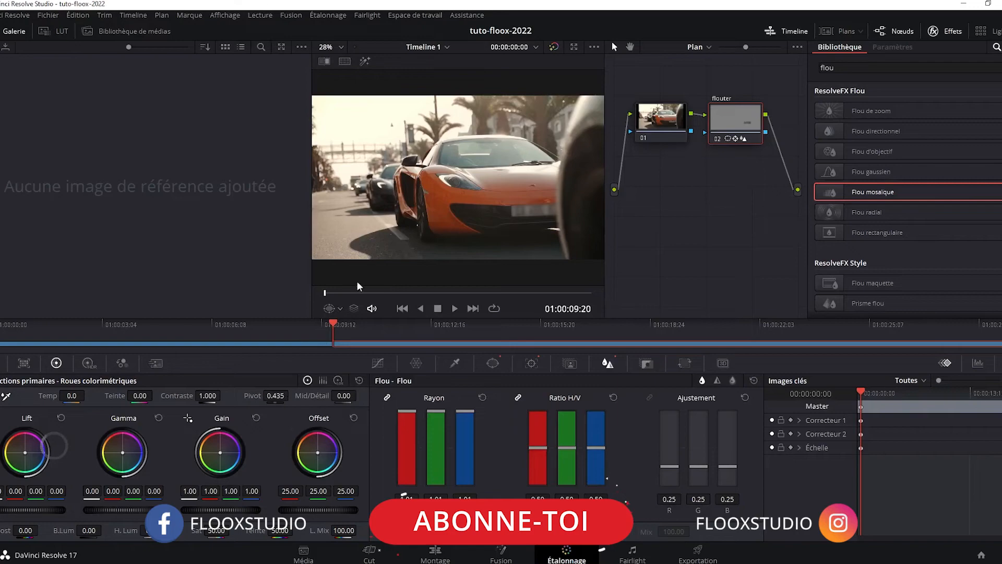
Play and scrub the clip full screen around 00:00:00:14 to check how well the blur covers the licence plate
key(ctrl+f)
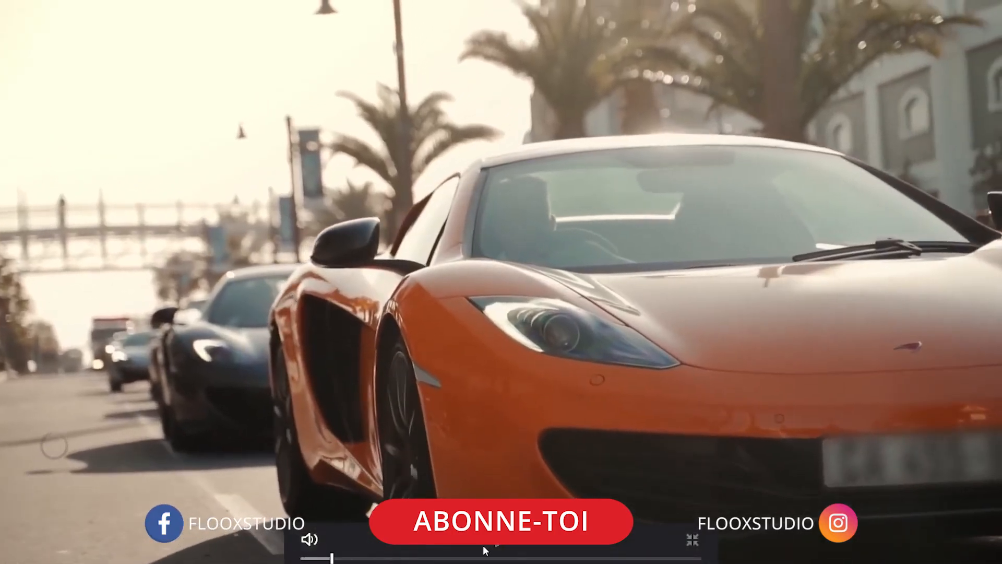
key(space)
key(space)
drag(345, 558, 311, 558)
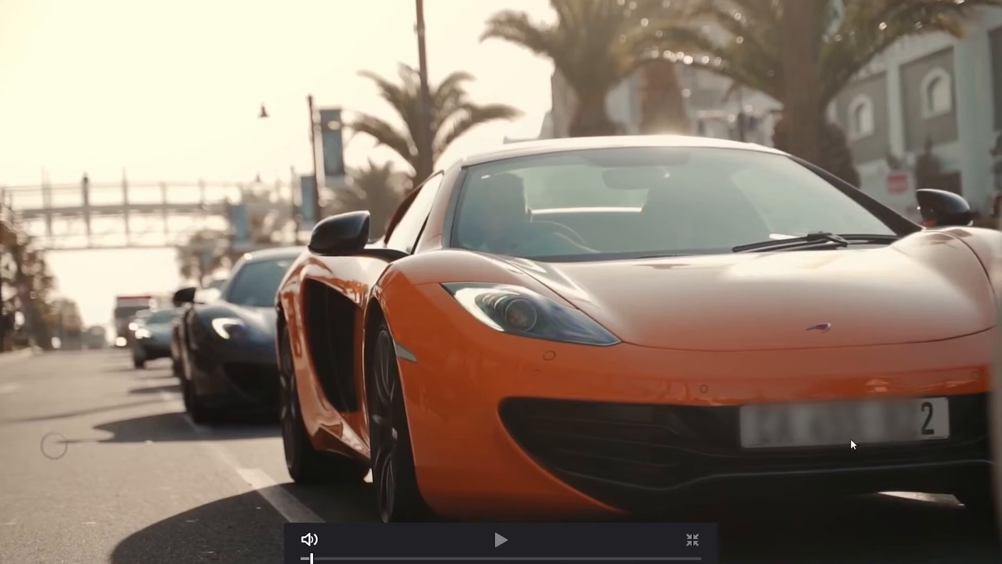
key(Escape)
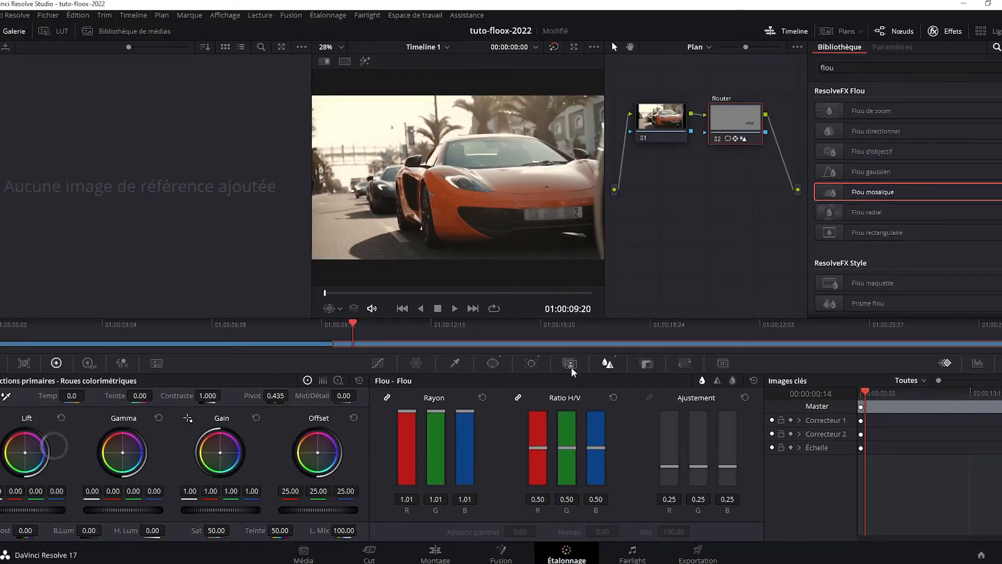
In the tracker, extend the right end of the Power Window at 00:00:00:14 to cover the whole licence plate
click(531, 363)
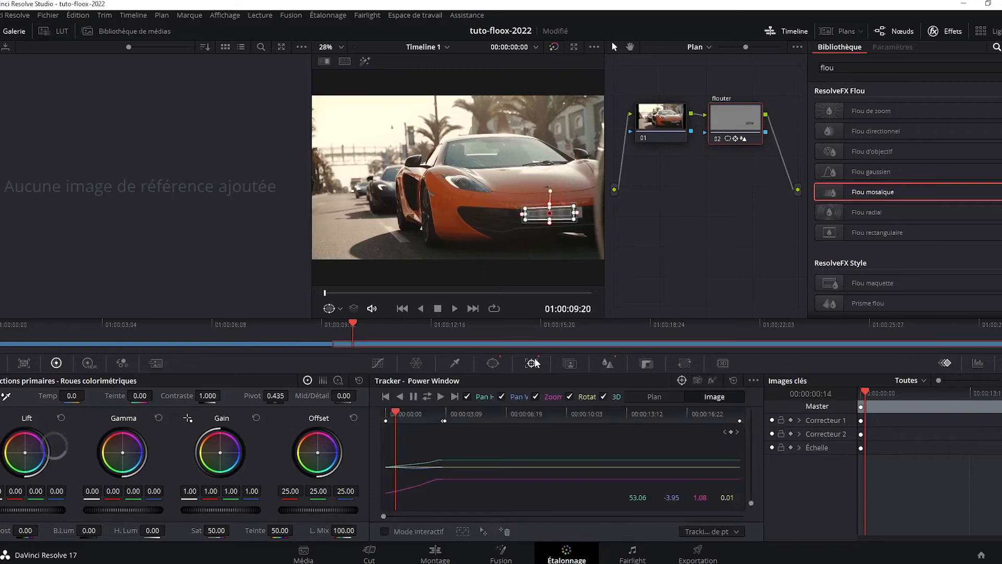
mouse_move(574, 219)
mouse_down()
mouse_move(586, 220)
mouse_move(587, 208)
mouse_up()
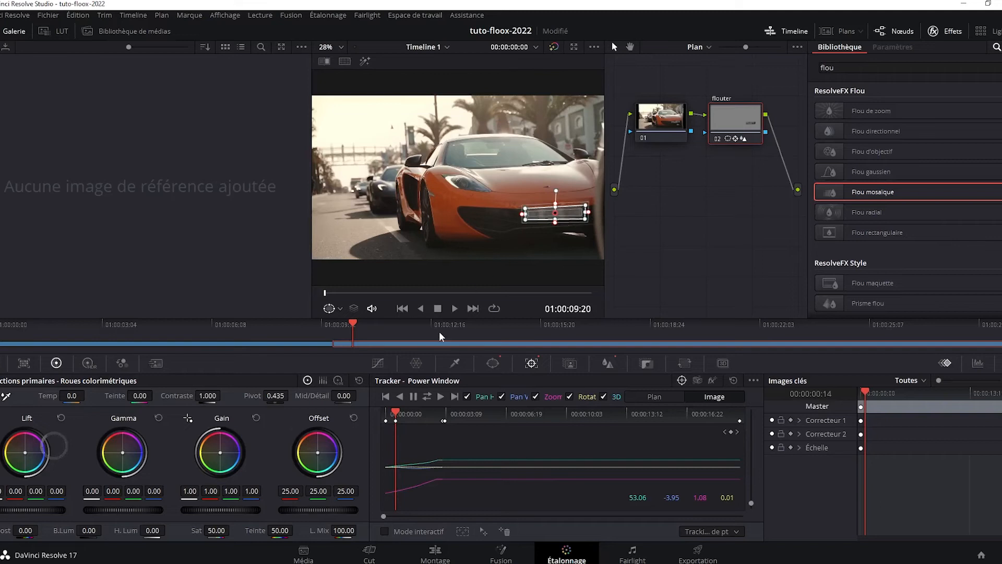
Review the blurred plate from the clip's start, including full screen, and return to the first frame
click(439, 396)
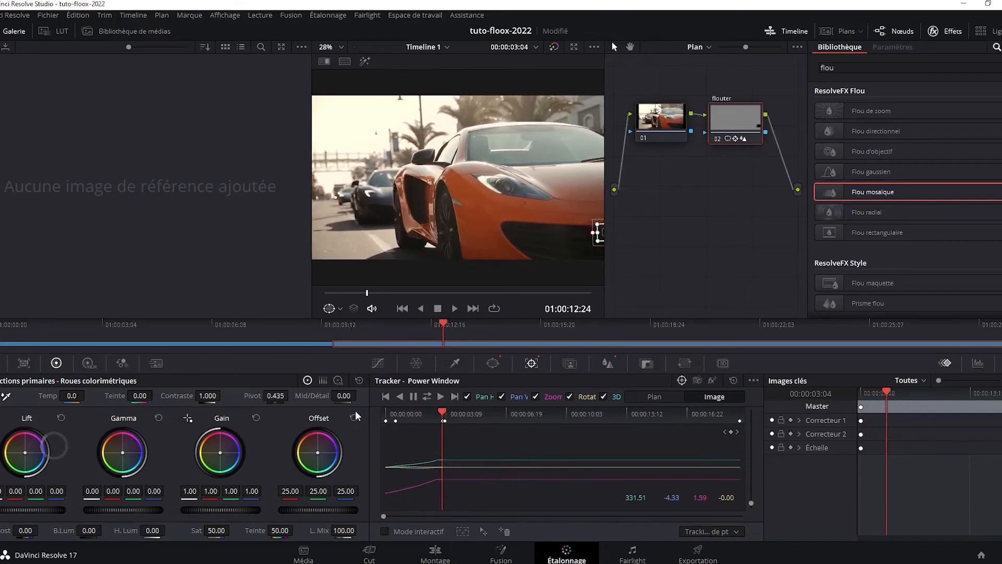
key(Home)
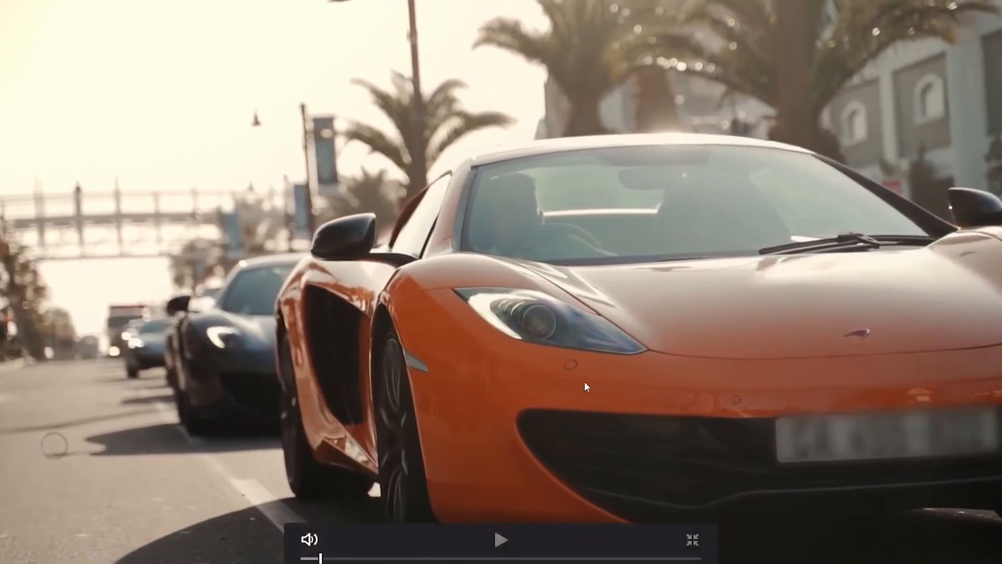
key(Escape)
drag(408, 416, 393, 419)
drag(391, 419, 384, 421)
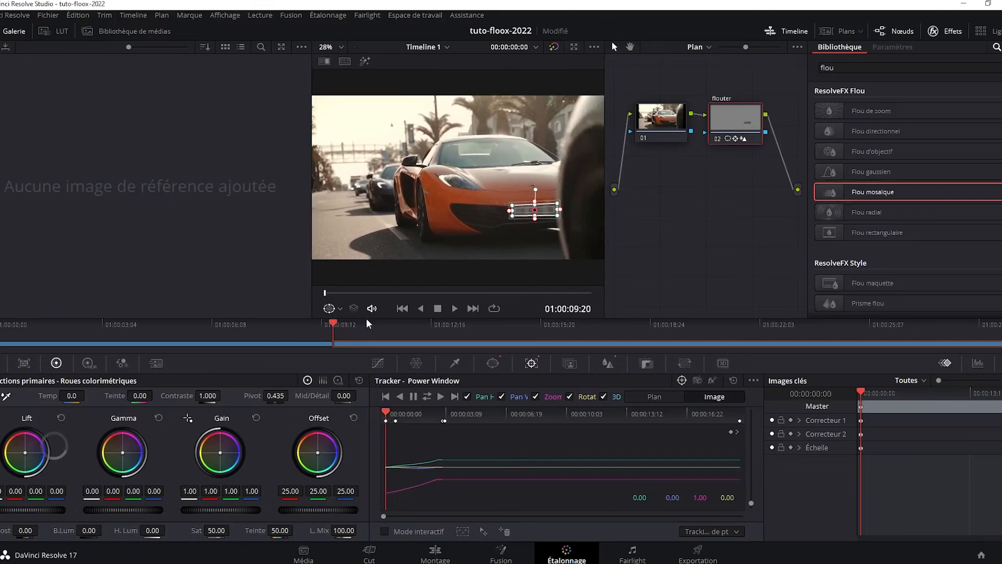
Hide the clip timeline and widen the viewer to enlarge the car image
click(791, 32)
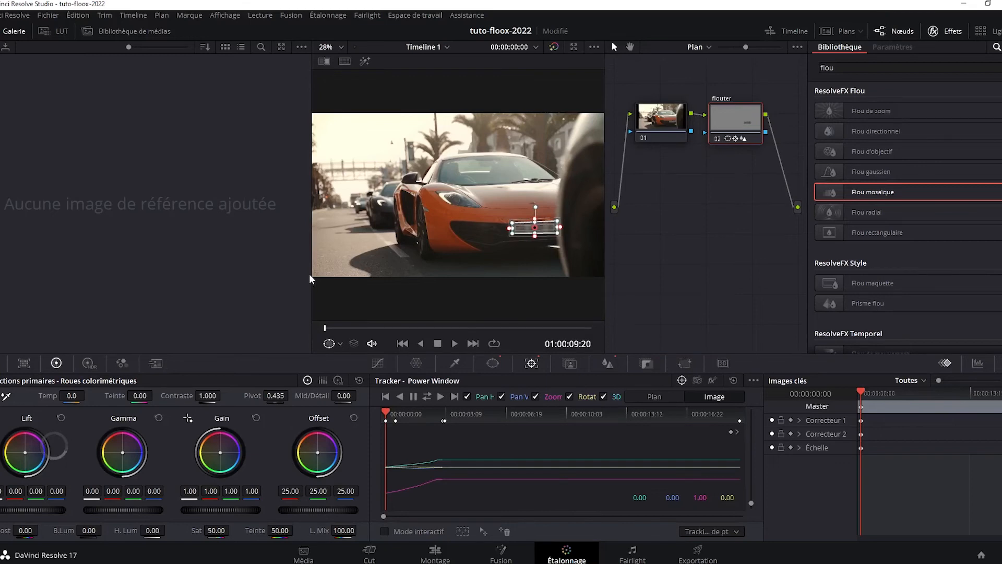
drag(310, 273, 211, 273)
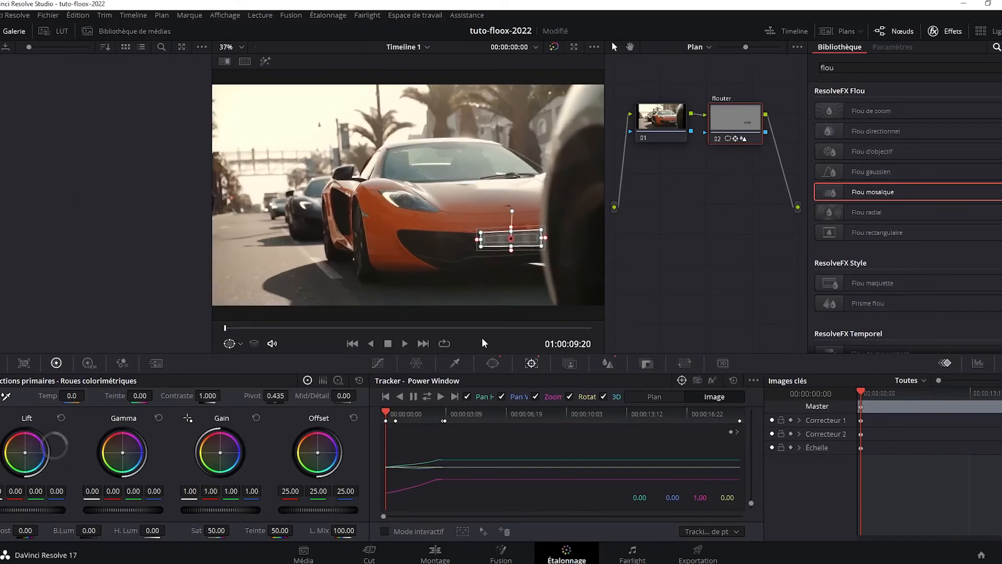
Check the opening frames and, at 00:00:00:08, extend the right end of the window to the edge of the licence plate
key(Right)
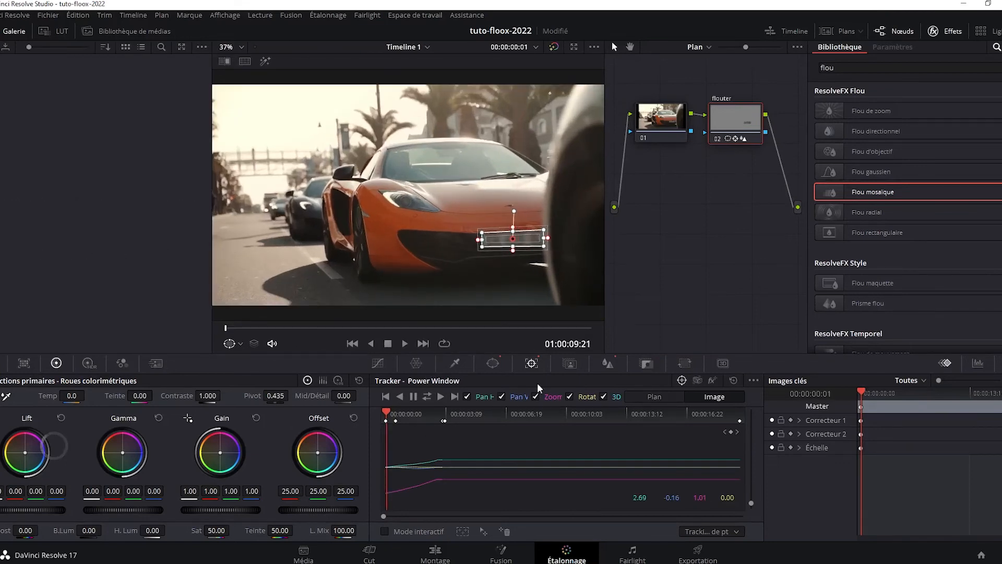
key(Right)
key(Right)
key(Right)
key(Right)
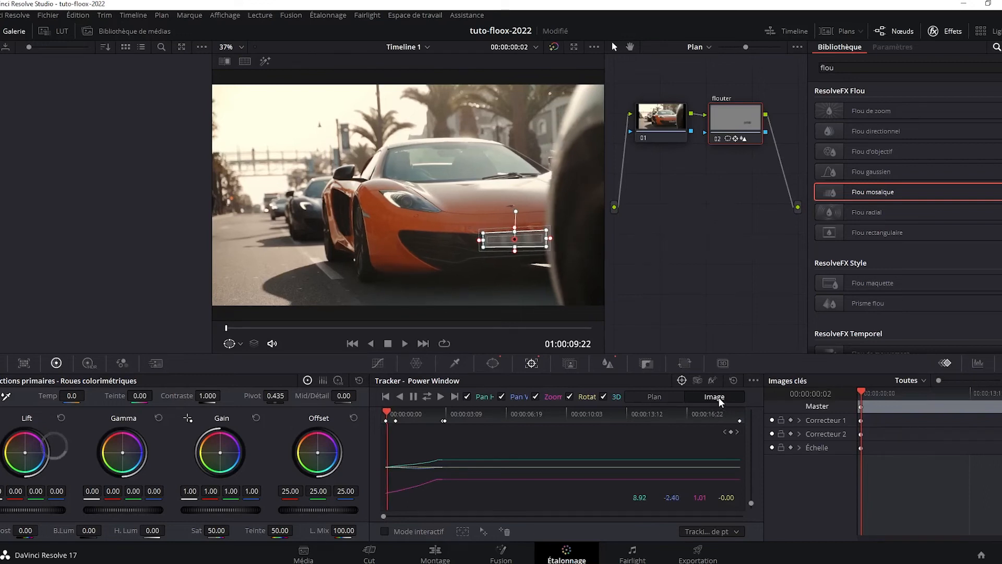
key(Right)
key(Right)
key(Right)
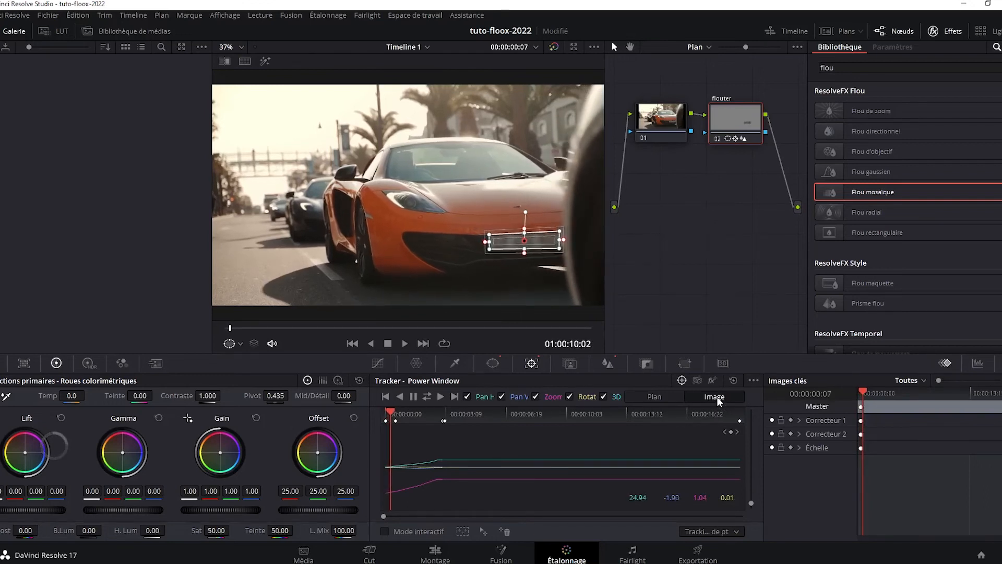
key(Left)
key(Left)
key(Right)
key(Right)
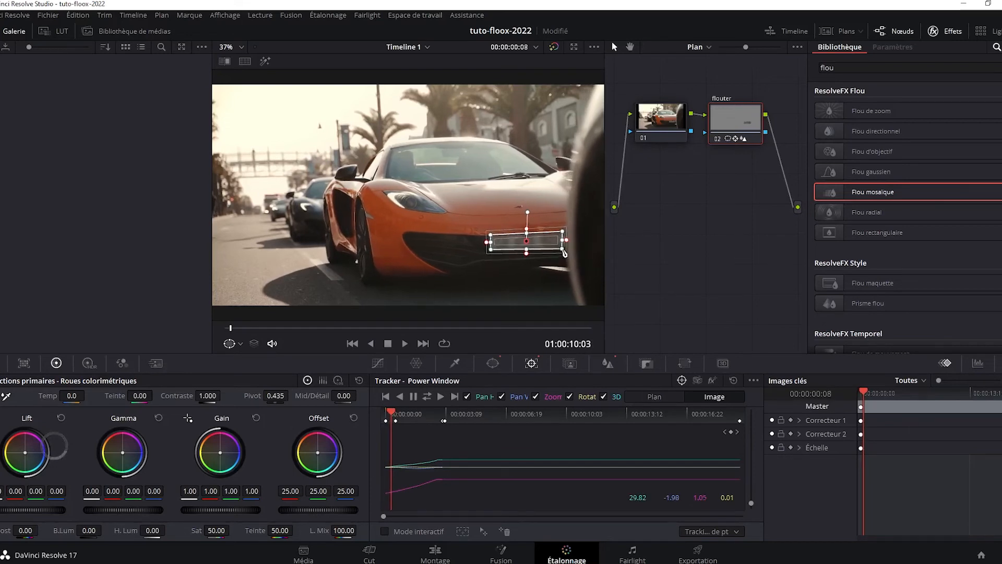
drag(563, 253, 572, 232)
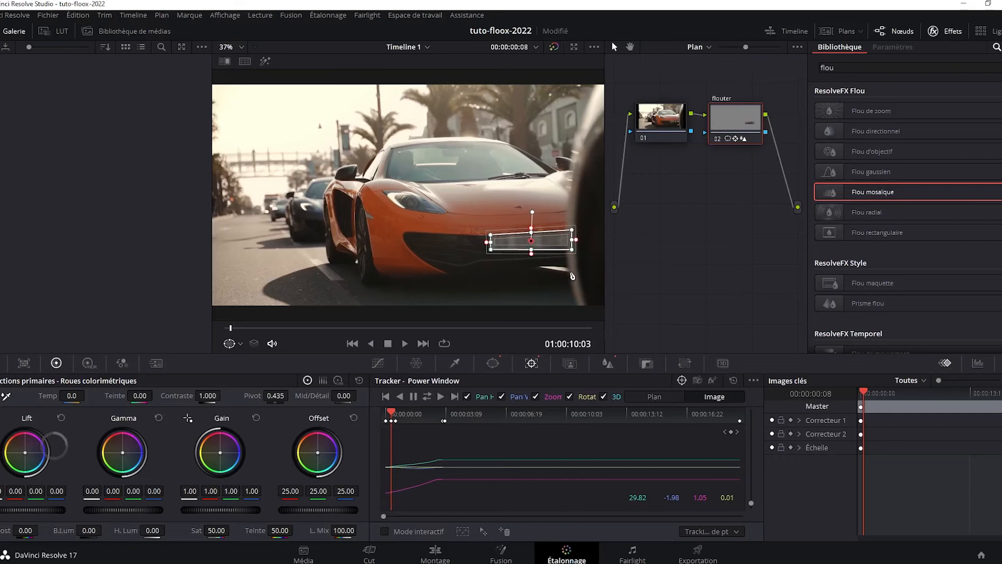
Examine the window's coverage of the licence plate frame by frame from 00:00:00:08 to about 00:00:03:00
key(Right)
key(Right)
key(Right)
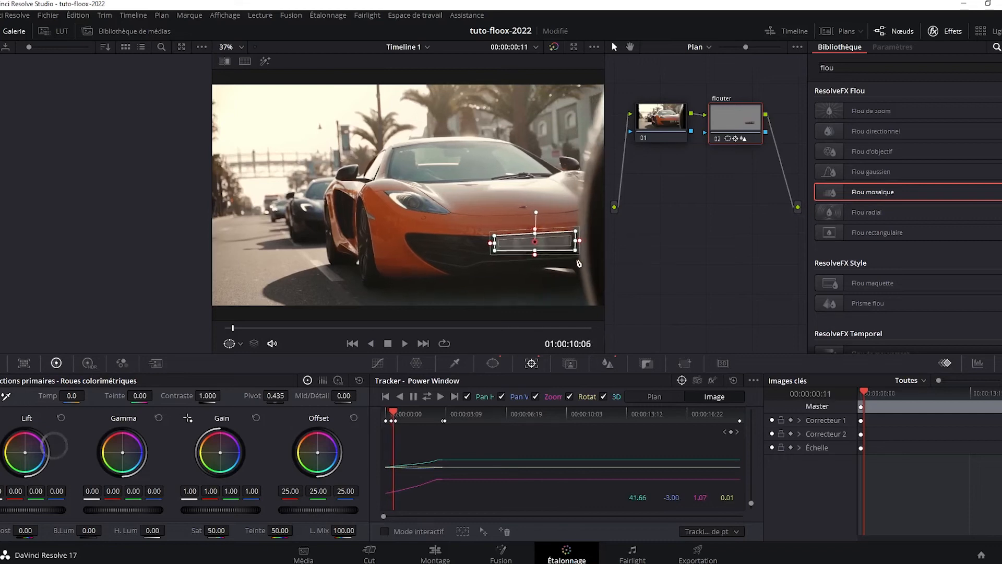
key(Right)
key(Right)
key(Right)
key(Right)
key(Right)
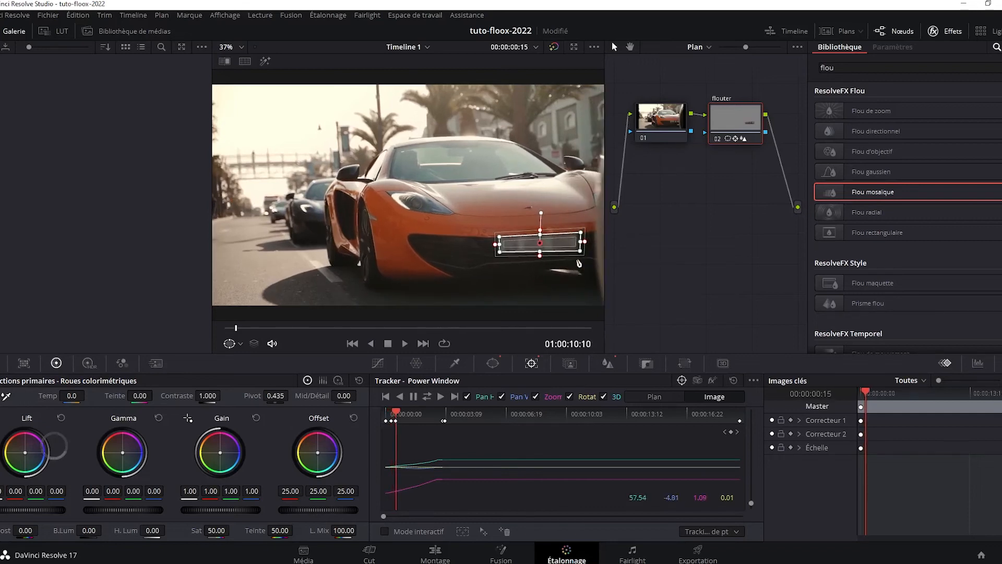
key(Right)
key(Right)
key(Right)
key(Right)
key(Right)
key(Right)
key(Right)
key(Right)
key(Right)
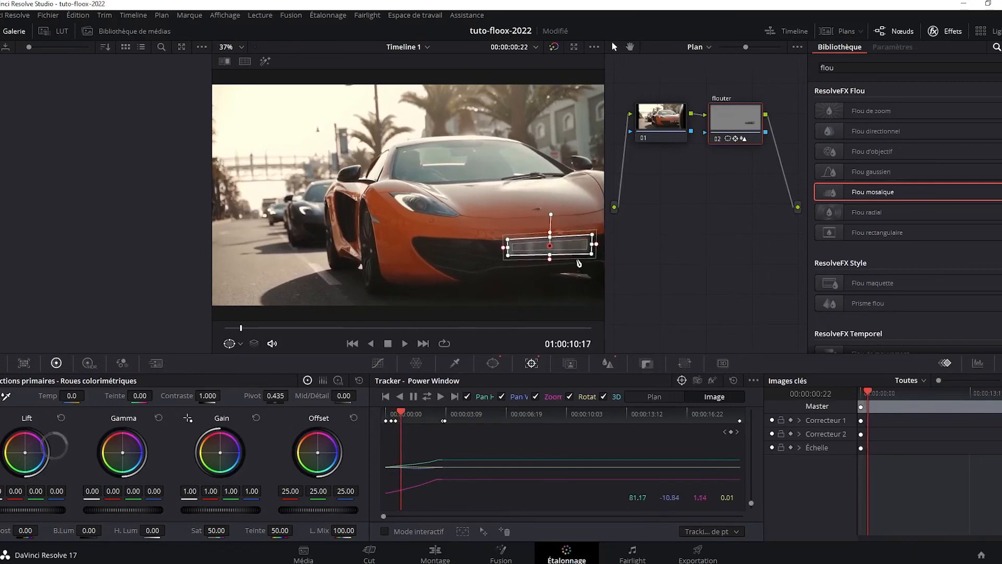
key(Right)
key(Right)
key(Right)
key(Right)
key(Right)
key(Right)
key(Right)
key(Right)
key(Right)
key(Right)
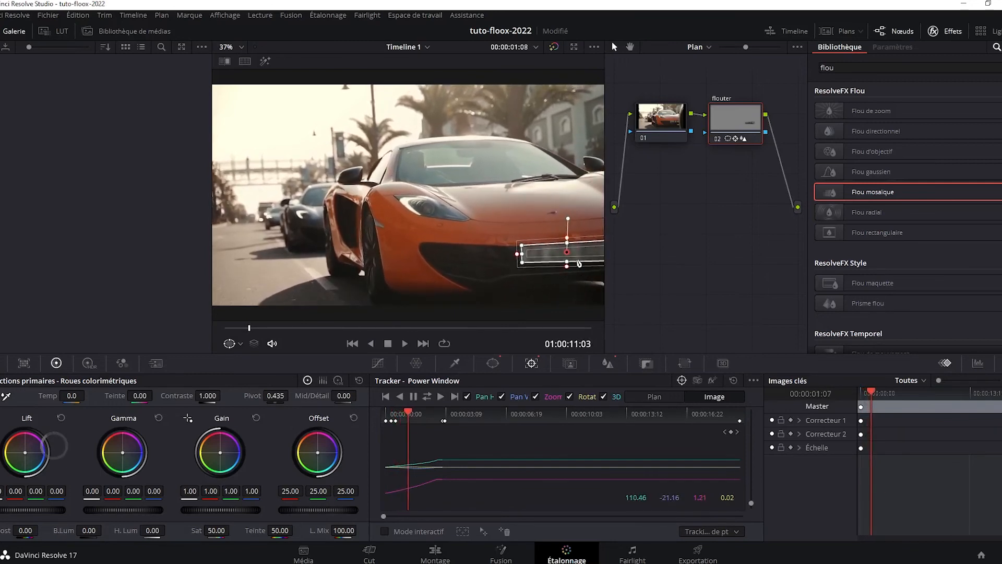
key(Right)
key(Right)
key(Right)
key(Right)
key(Right)
key(Right)
key(Right)
key(Right)
key(Right)
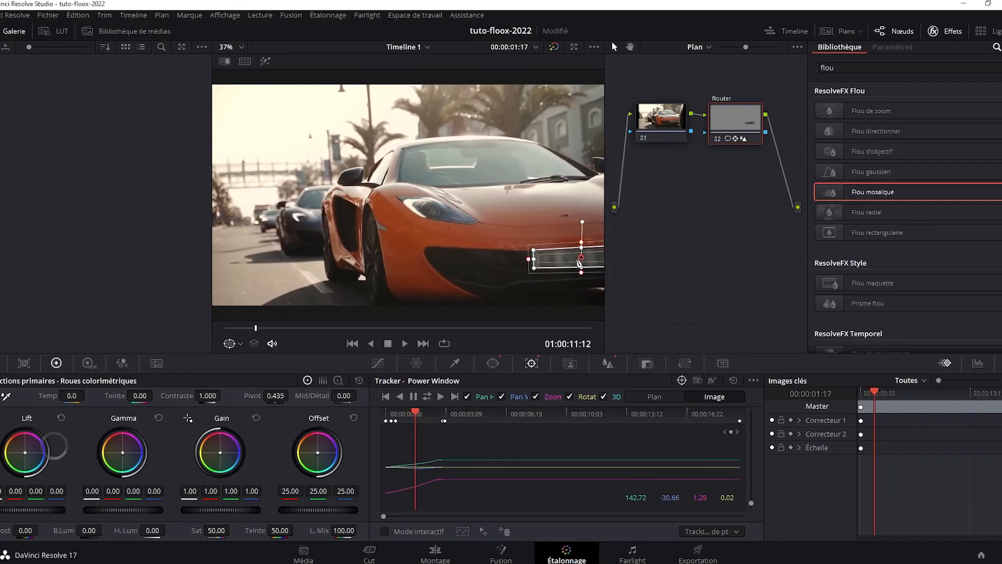
key(Right)
key(Right)
key(Right)
key(Right)
key(Right)
key(Right)
key(Right)
key(Right)
key(Right)
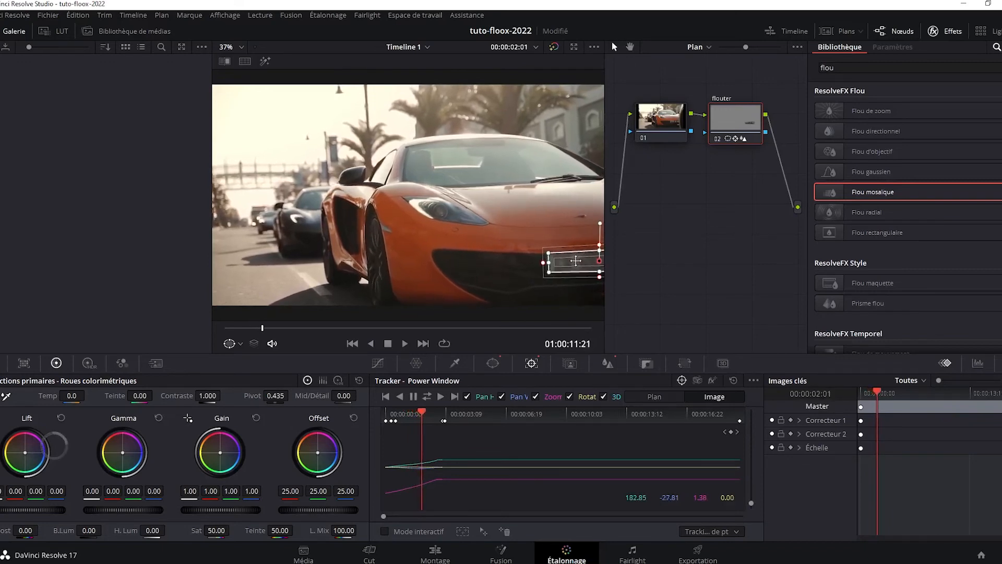
key(Right)
key(Right)
key(Right)
key(Right)
key(Right)
key(Right)
key(Right)
key(Right)
key(Right)
key(Right)
key(Right)
key(Right)
key(Right)
key(Right)
key(Right)
key(Right)
key(Right)
key(Right)
key(Right)
key(Right)
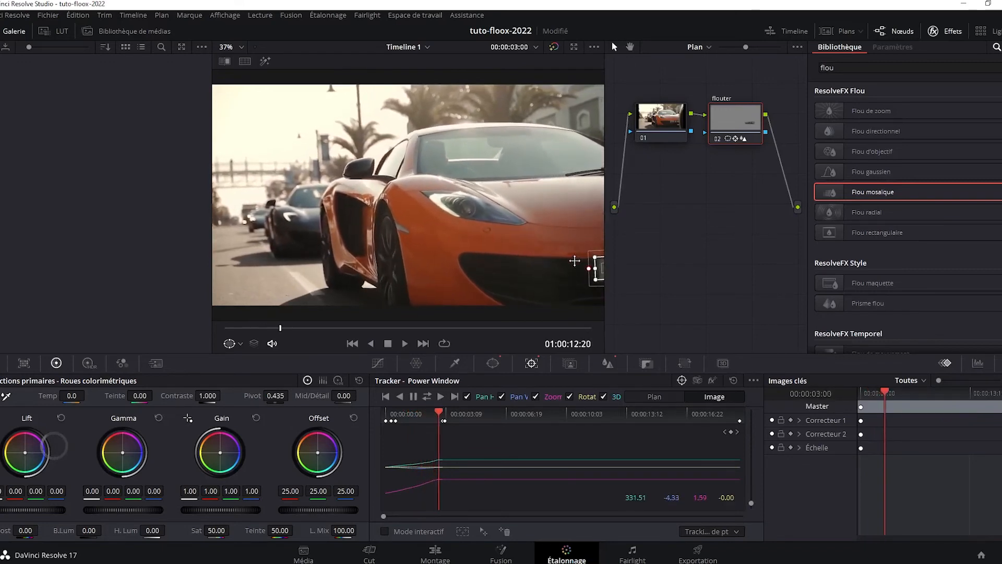
Compare the frames where the plate leaves the picture and adjust the window's left edge at 00:00:02:24
key(Left)
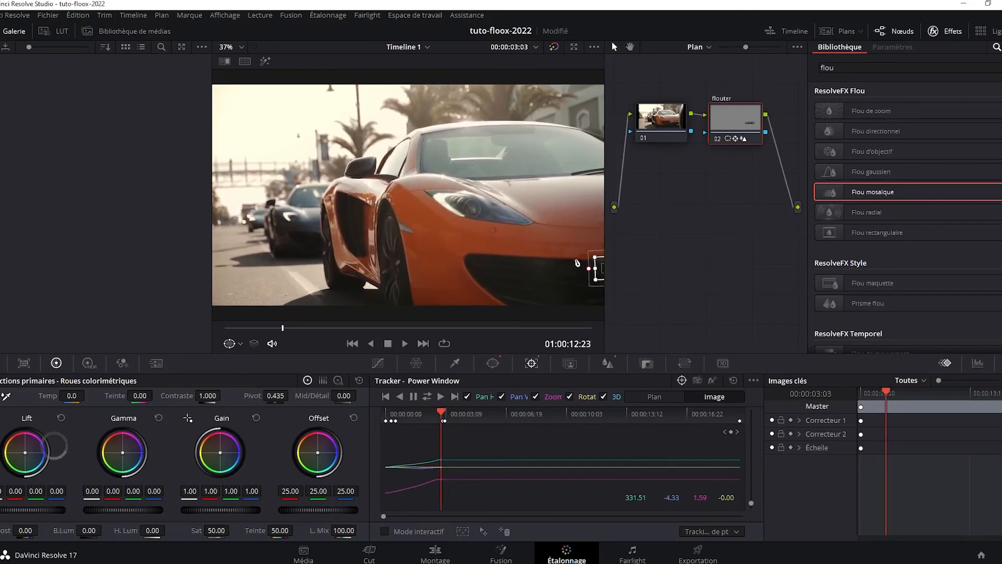
key(Left)
key(Left)
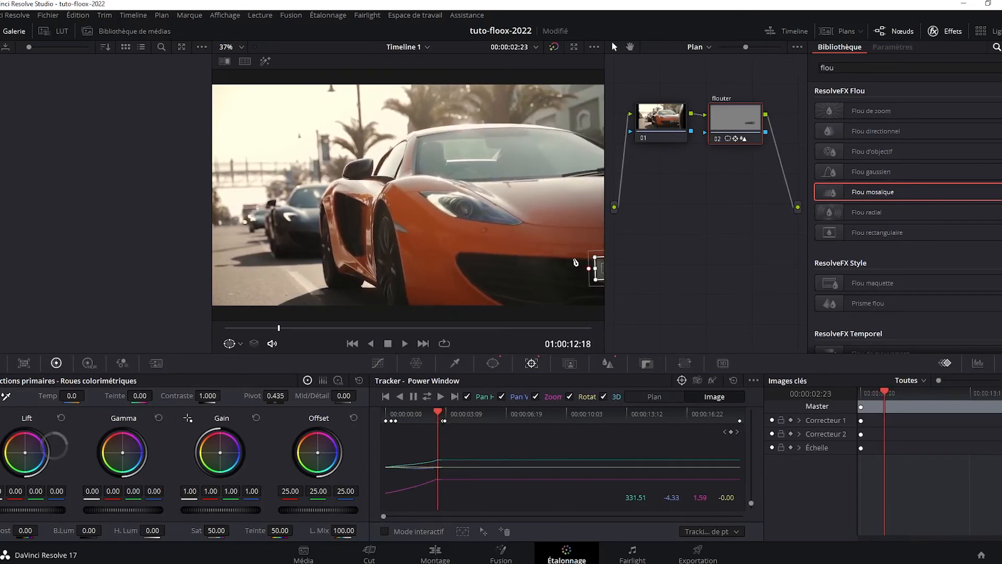
key(Left)
key(Left)
key(Left)
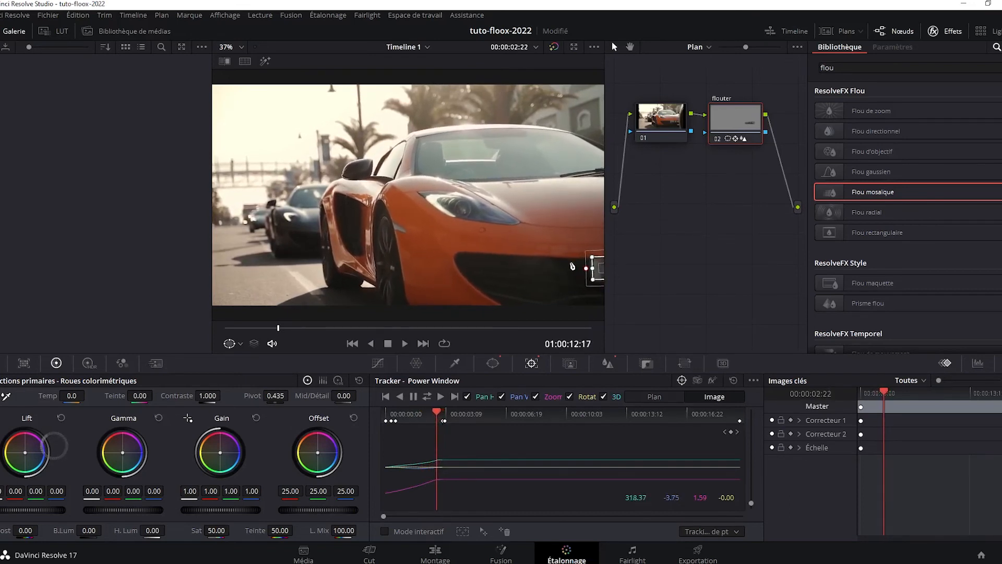
key(Right)
key(Right)
key(Right)
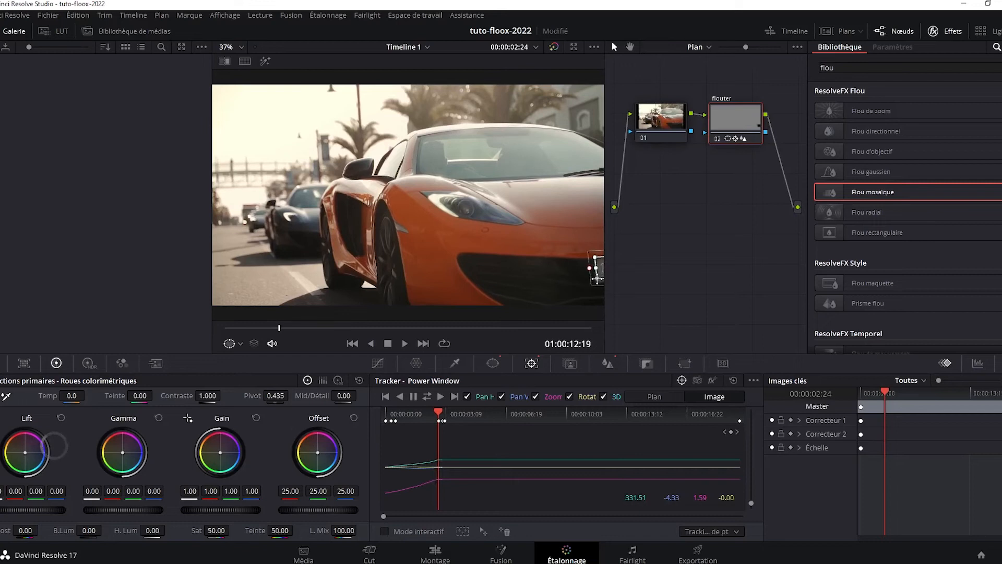
drag(600, 268, 599, 271)
key(Right)
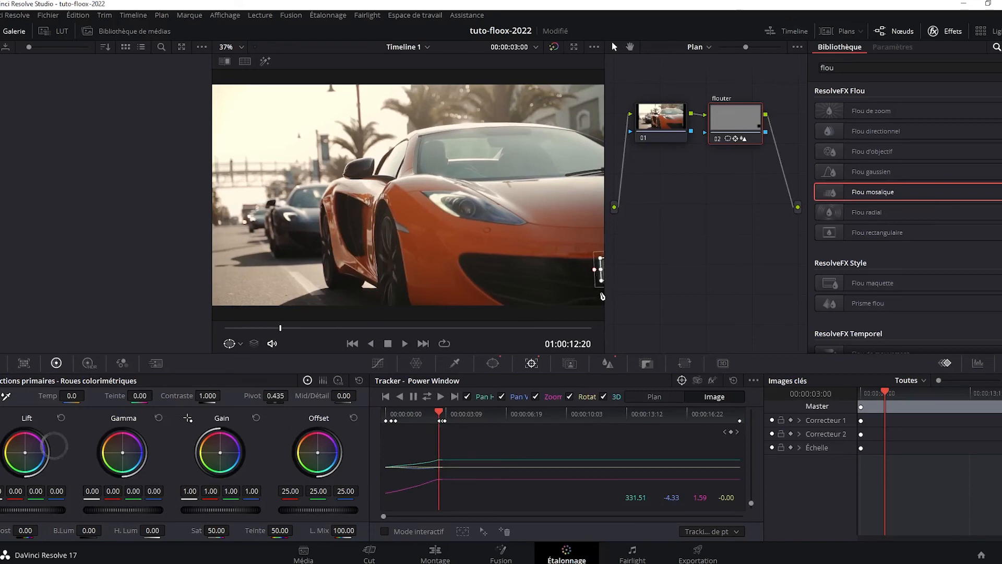
Save the project and zoom the viewer out to 12.5% at frame 00:00:03:01
key(Right)
key(Right)
key(Left)
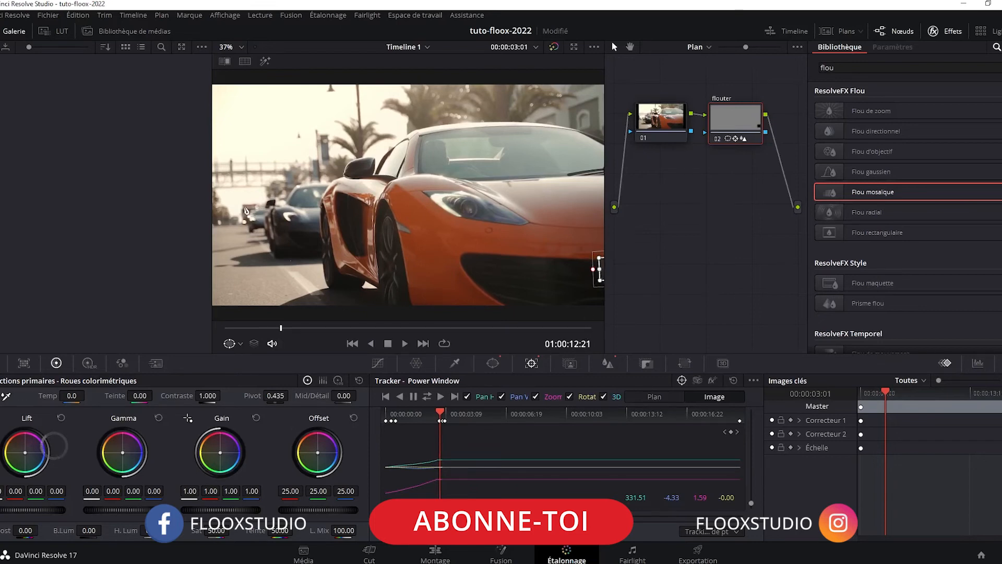
key(ctrl+s)
click(241, 47)
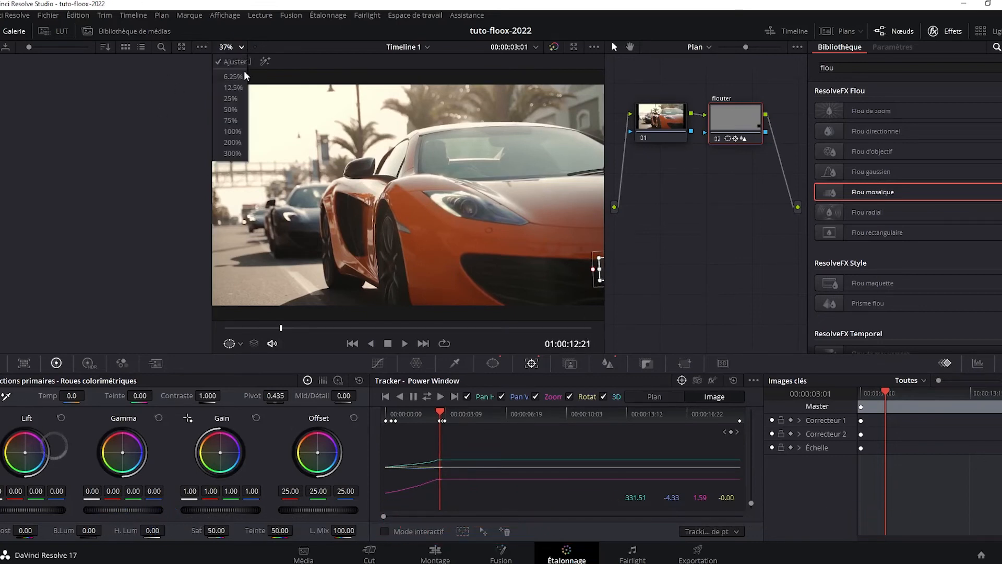
click(234, 87)
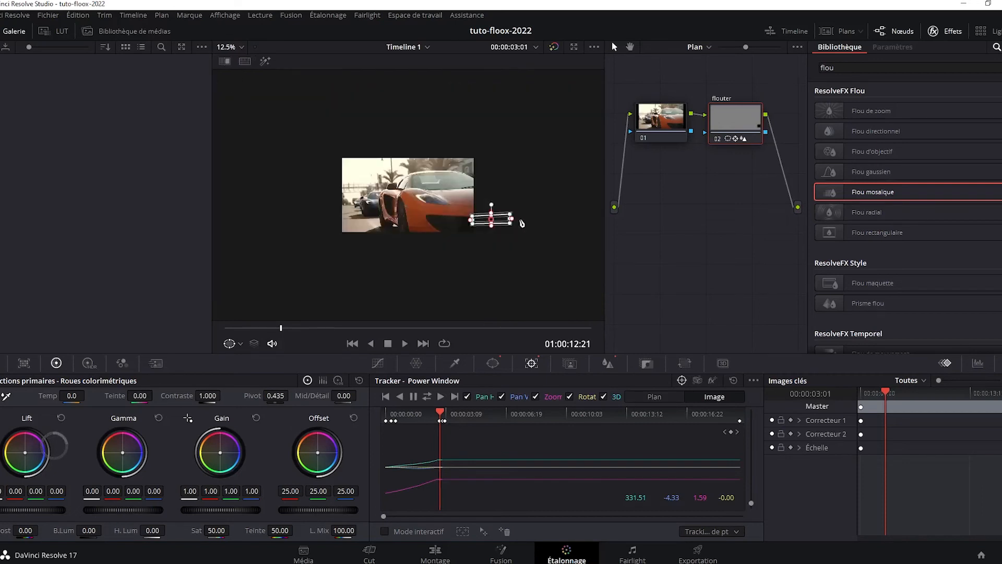
At 00:00:03:02, move the blur window farther out past the picture's right edge and check its position on the following frames
key(Right)
drag(481, 220, 500, 221)
key(Right)
key(Right)
key(Right)
key(Right)
key(Right)
key(Left)
key(Left)
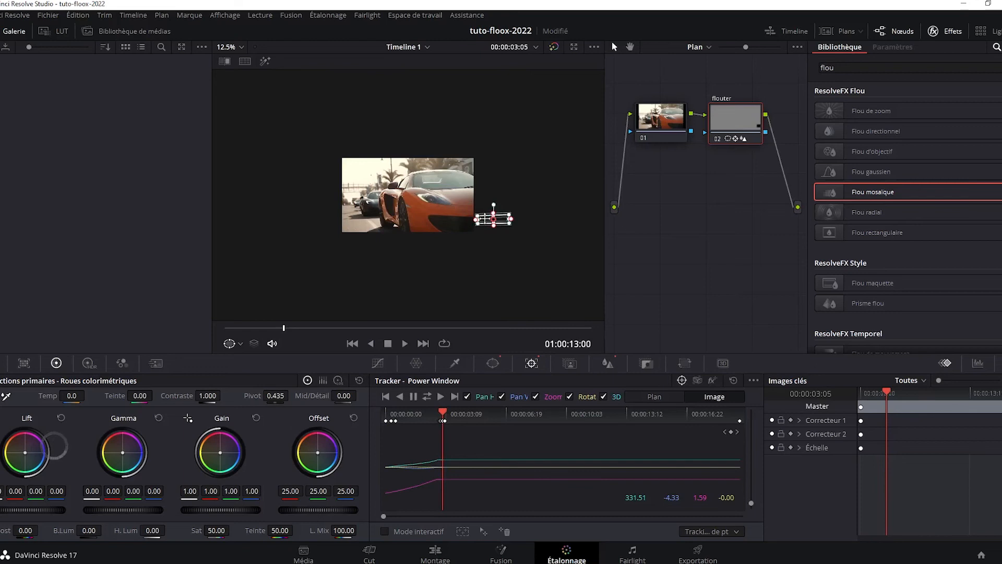
Shift the blur window farther outside the picture's right edge at 00:00:03:04 and at 00:00:03:06
key(Left)
drag(484, 218, 493, 218)
key(Left)
key(Right)
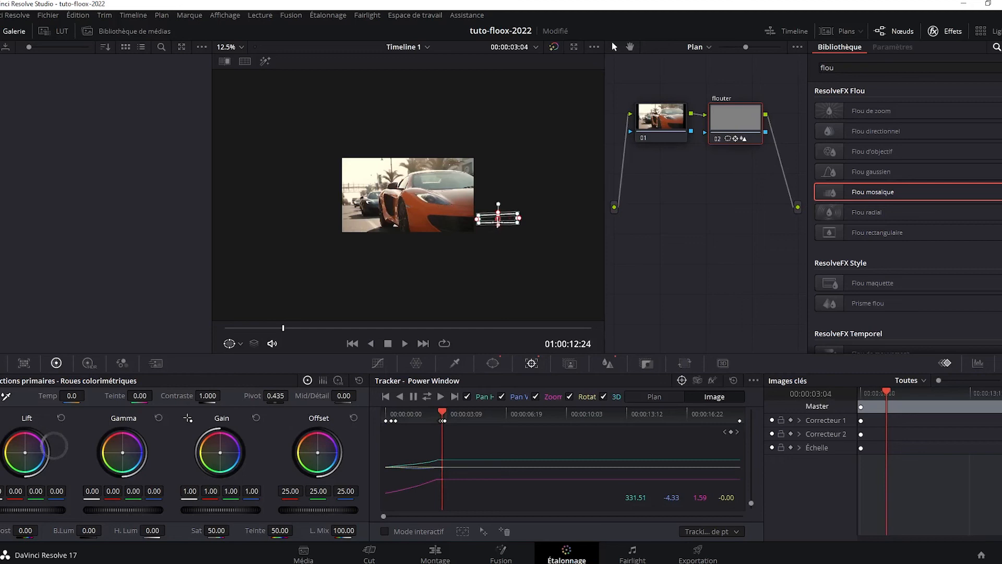
key(Right)
key(Right)
drag(468, 217, 481, 218)
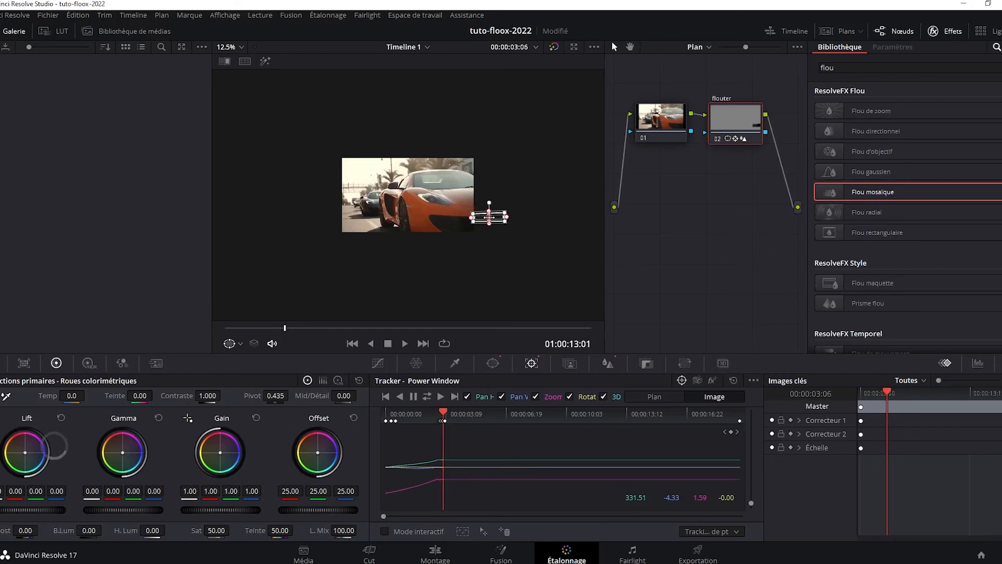
At 00:00:03:07, move the blur window from the car to outside the picture and check the frames up to 00:00:03:16
key(Right)
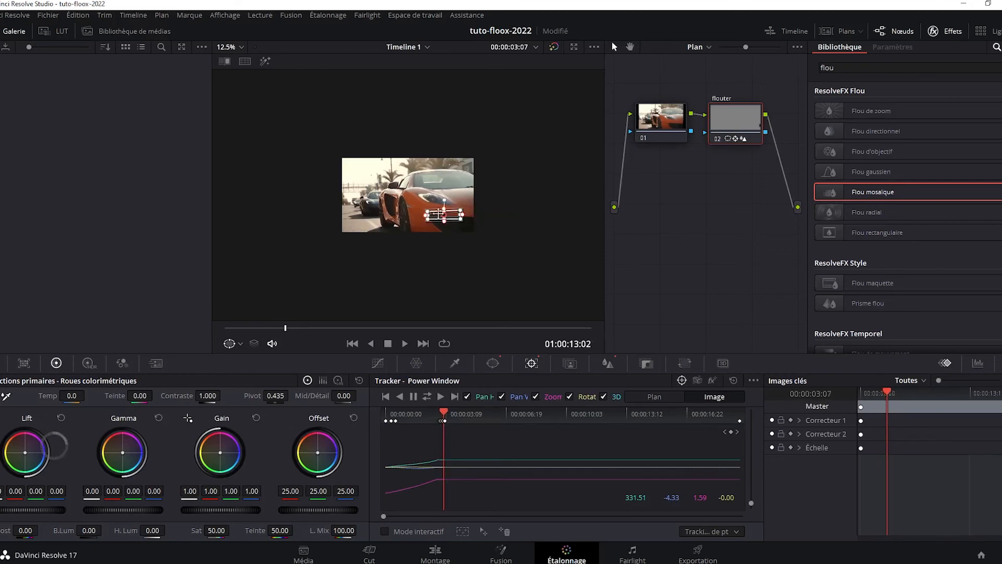
drag(441, 214, 495, 215)
key(Right)
key(Right)
key(Right)
key(Right)
key(Right)
key(Right)
key(Right)
key(Right)
key(Right)
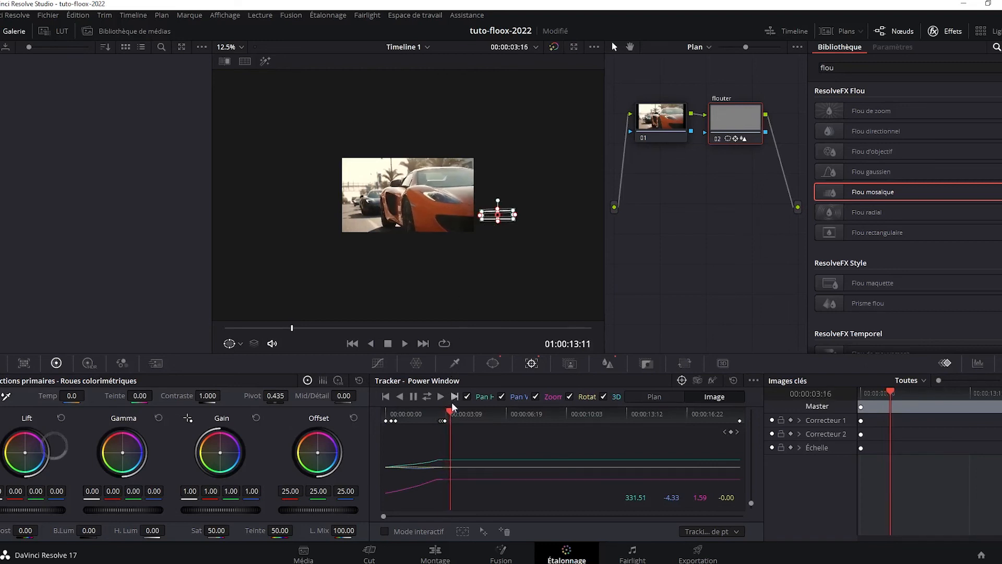
Return to the clip's first frame and play the start of the shot full screen to review the blurred plate
drag(451, 412, 271, 419)
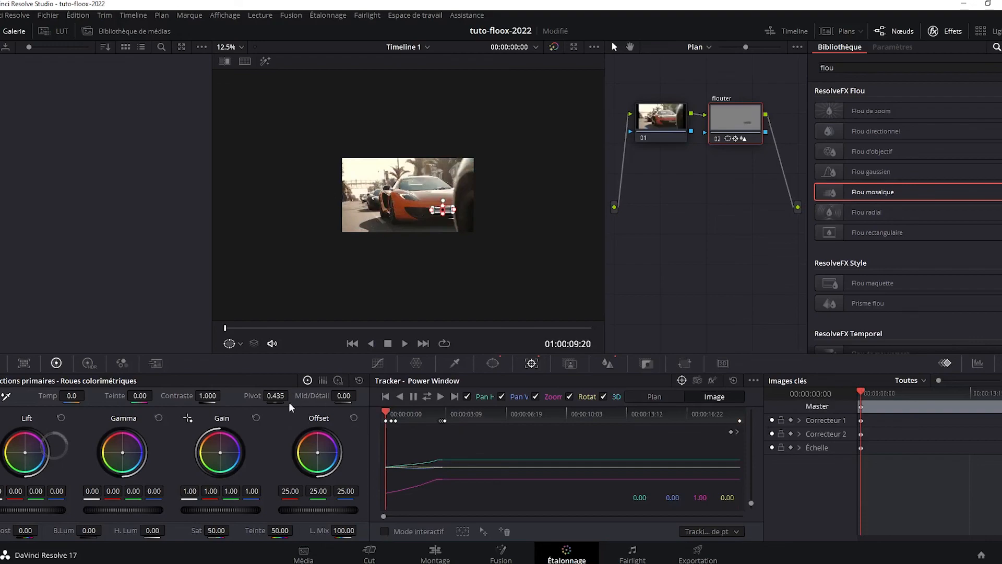
key(ctrl+f)
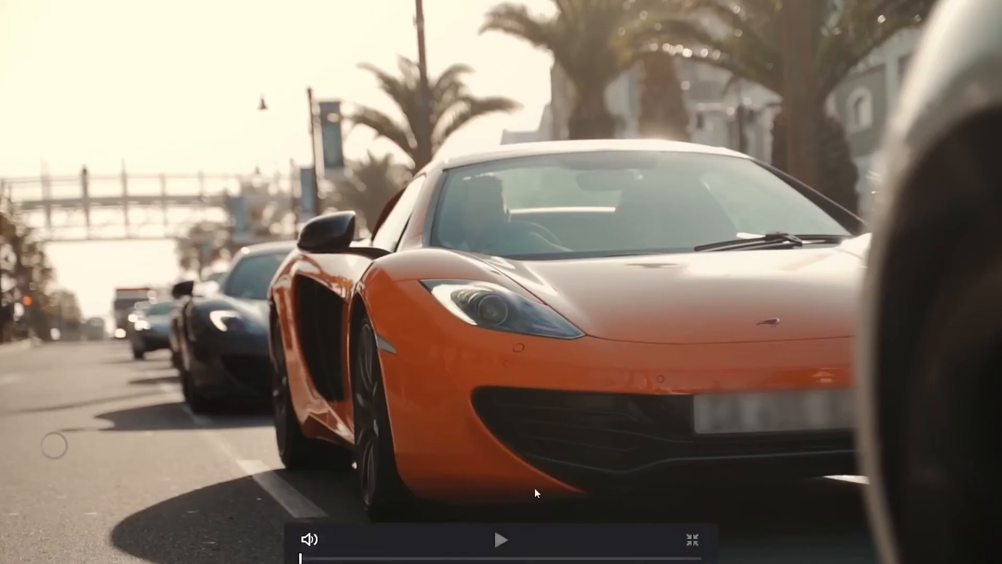
key(space)
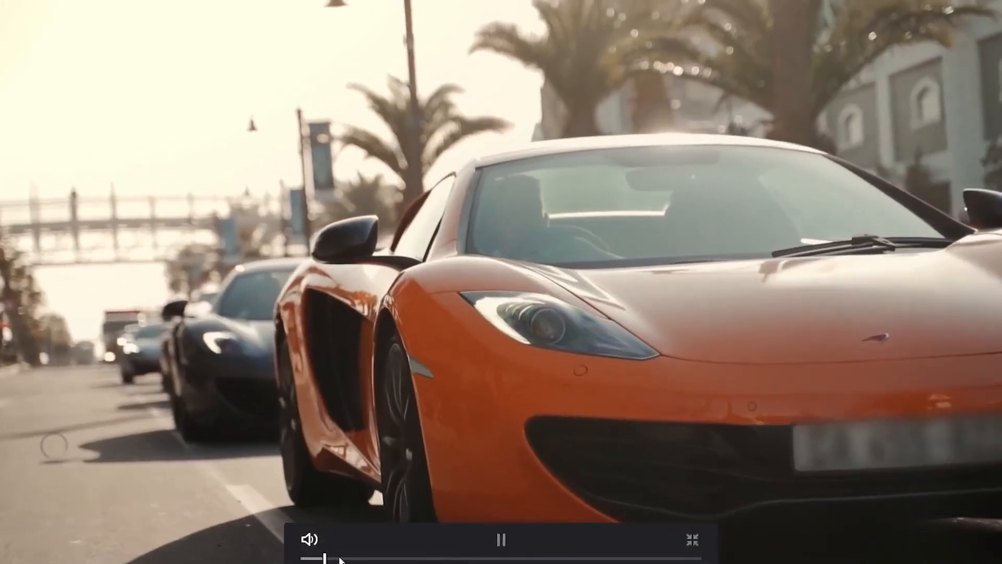
key(space)
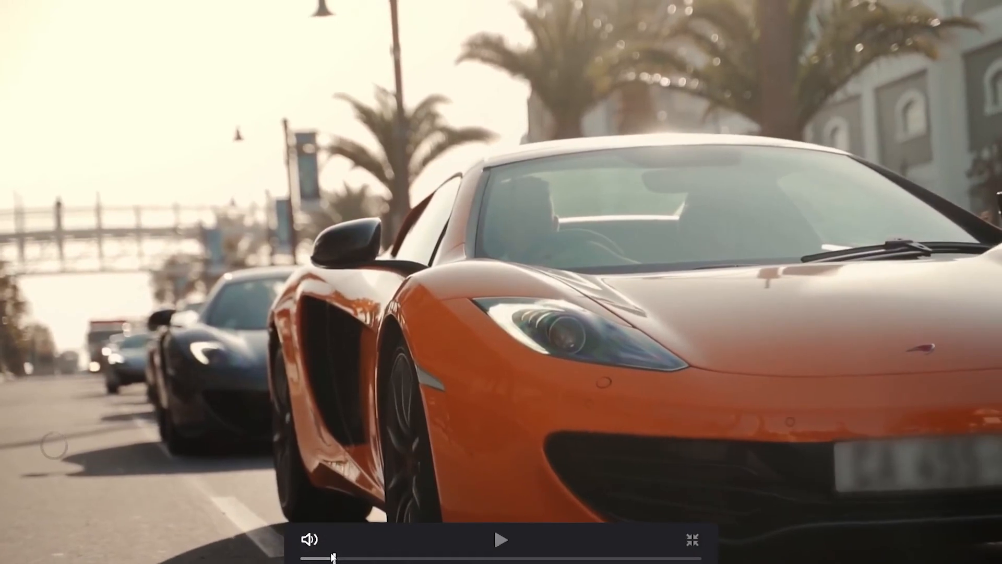
Go back frame by frame towards the start of the clip to examine the plate's blur, and resume playback
key(Left)
key(Left)
key(Left)
key(Left)
key(Left)
key(Left)
key(Left)
key(Left)
key(Left)
key(Left)
key(Left)
key(Left)
key(Left)
key(Left)
key(Left)
key(Left)
key(Left)
key(Left)
key(Left)
key(Left)
key(Left)
key(Left)
key(Left)
key(Left)
key(Left)
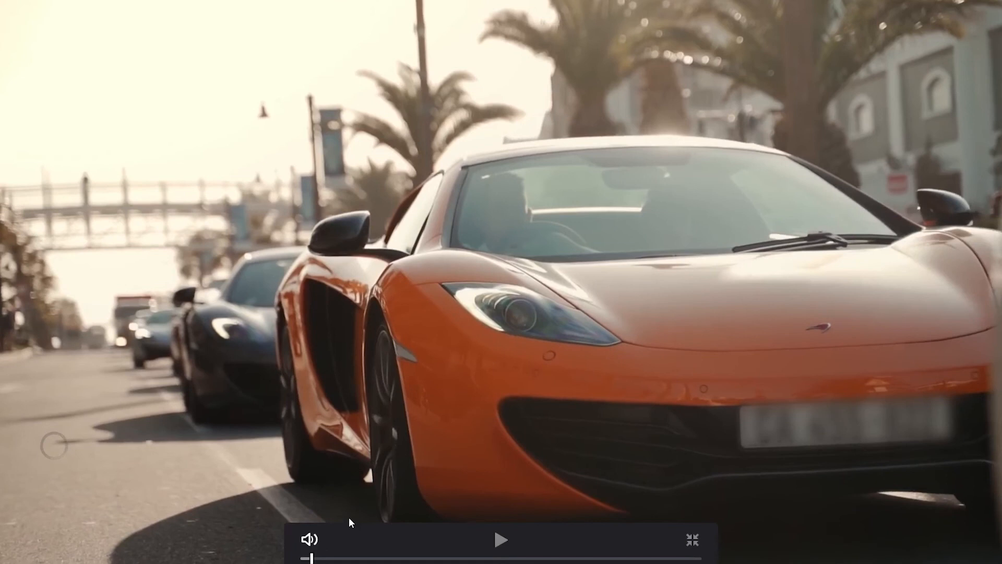
key(Left)
key(Left)
key(Left)
key(Left)
key(Left)
key(Left)
key(Left)
key(Left)
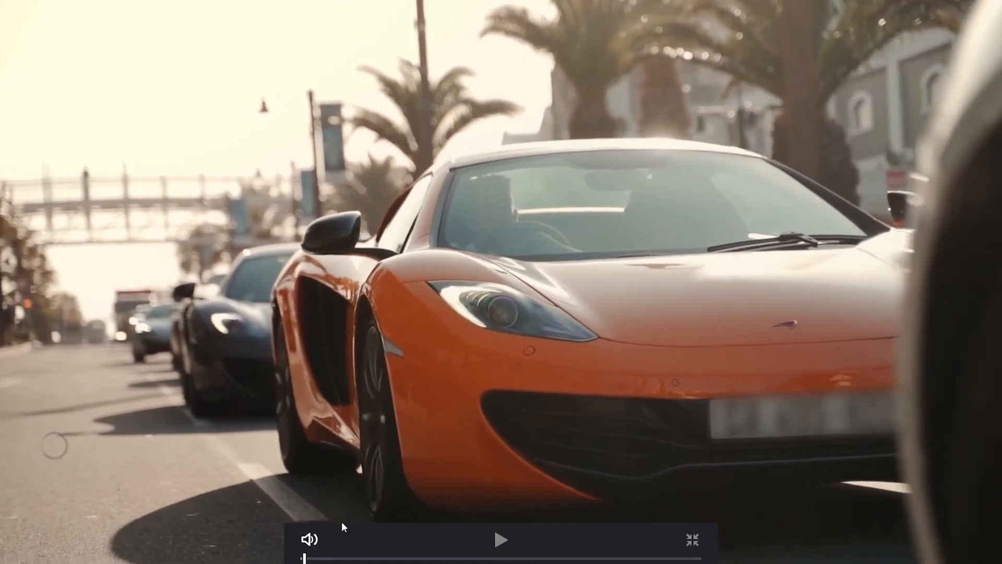
key(space)
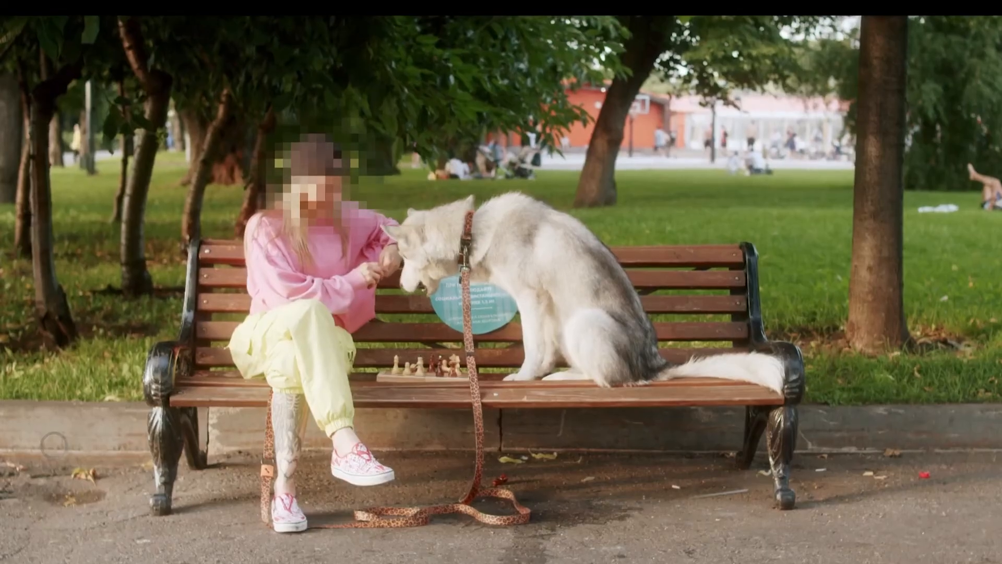